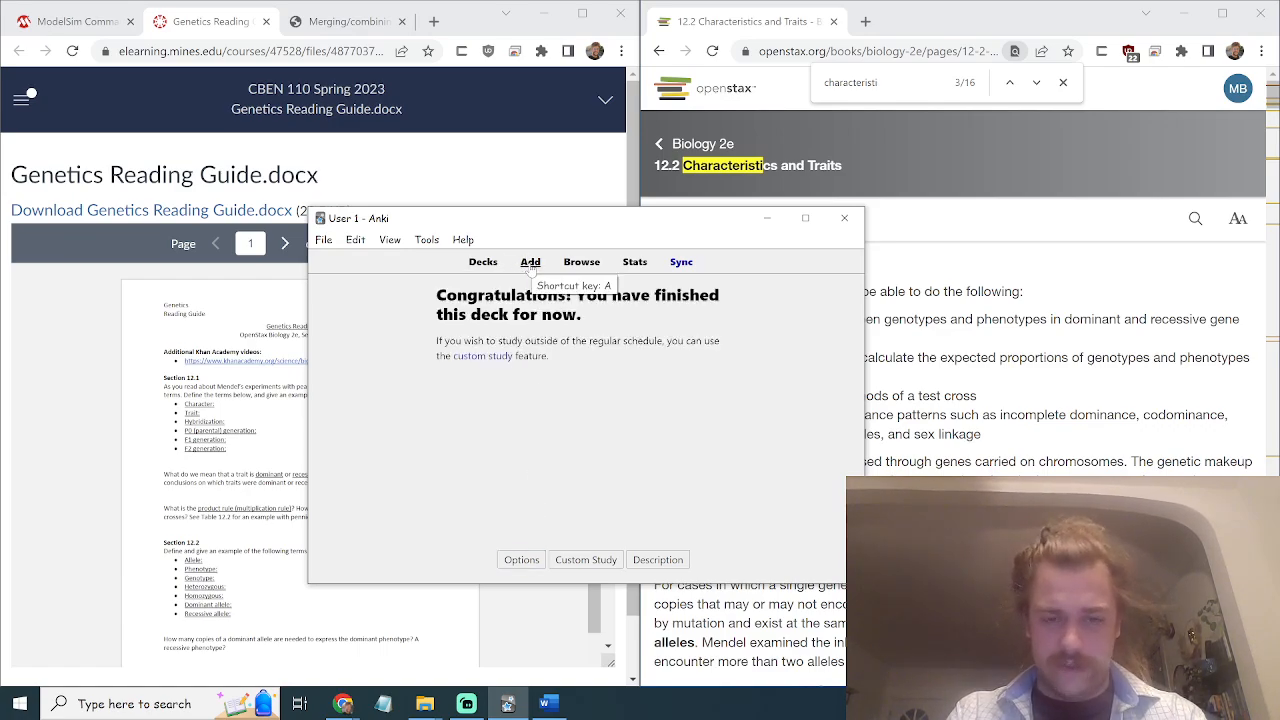
# Open an empty Cloze note form for the Genetics Module deck and minimize Anki's main window.
pyautogui.click(530, 262)
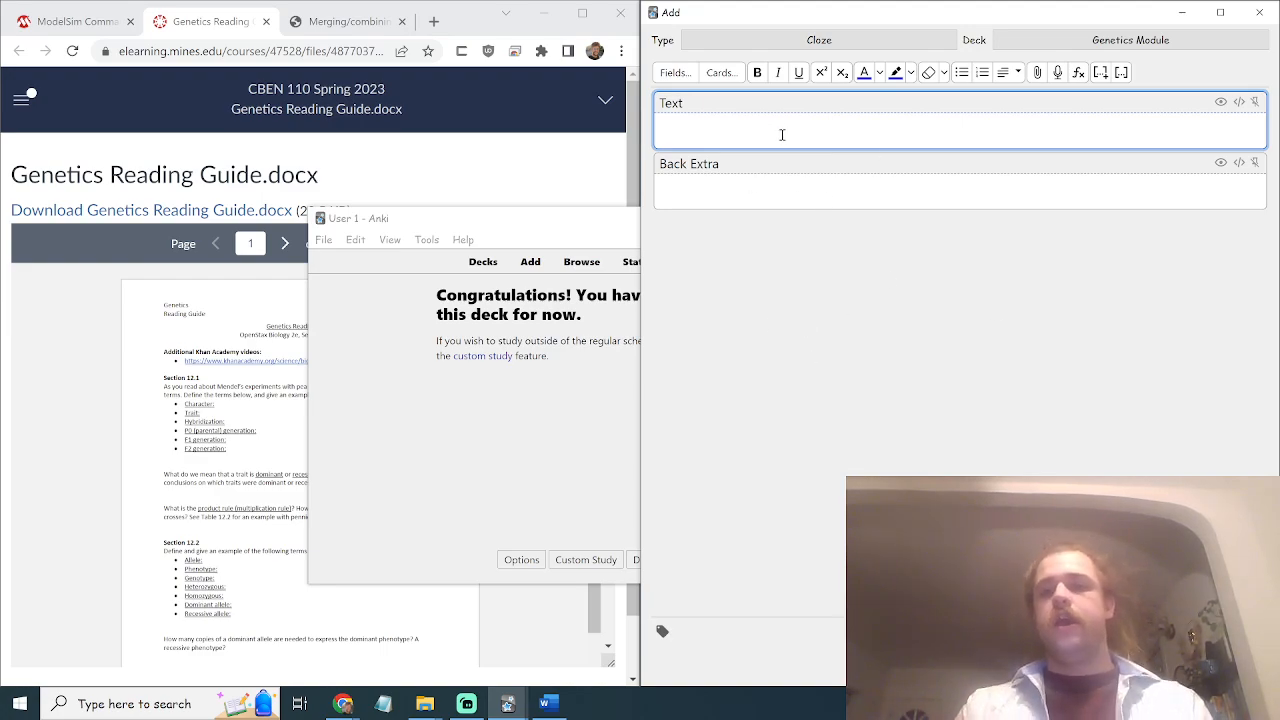
pyautogui.click(789, 183)
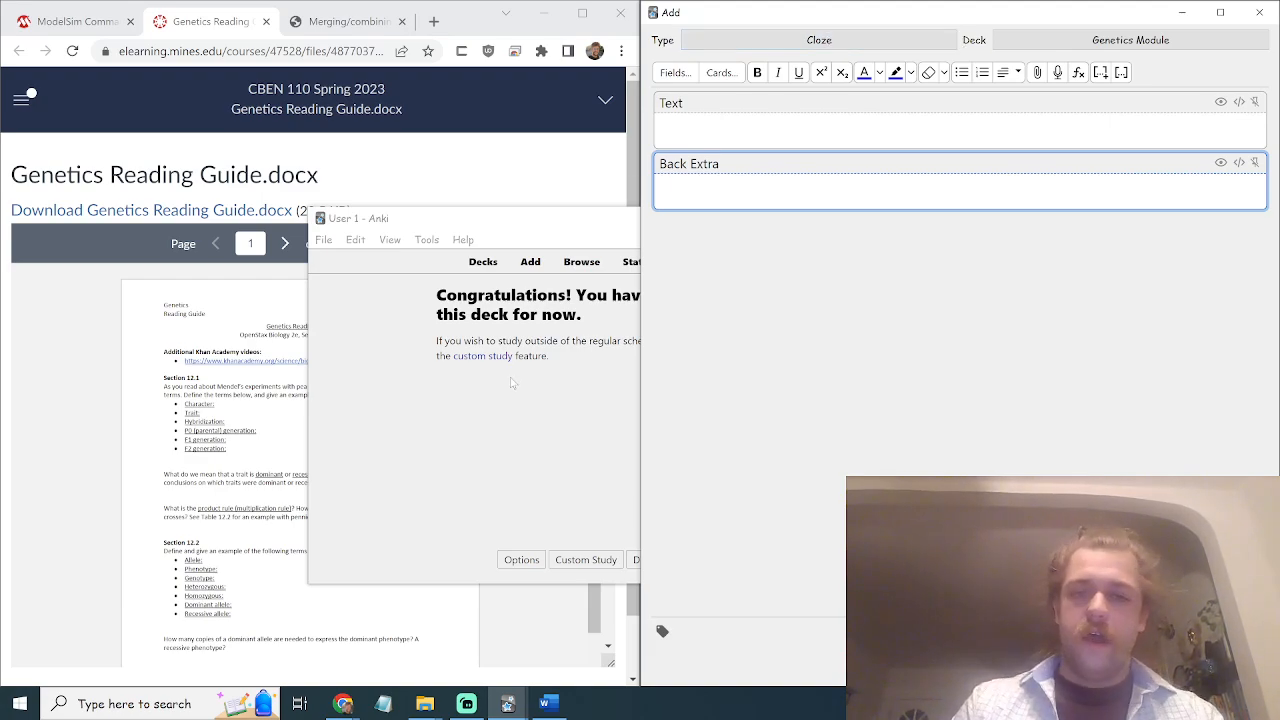
pyautogui.click(550, 252)
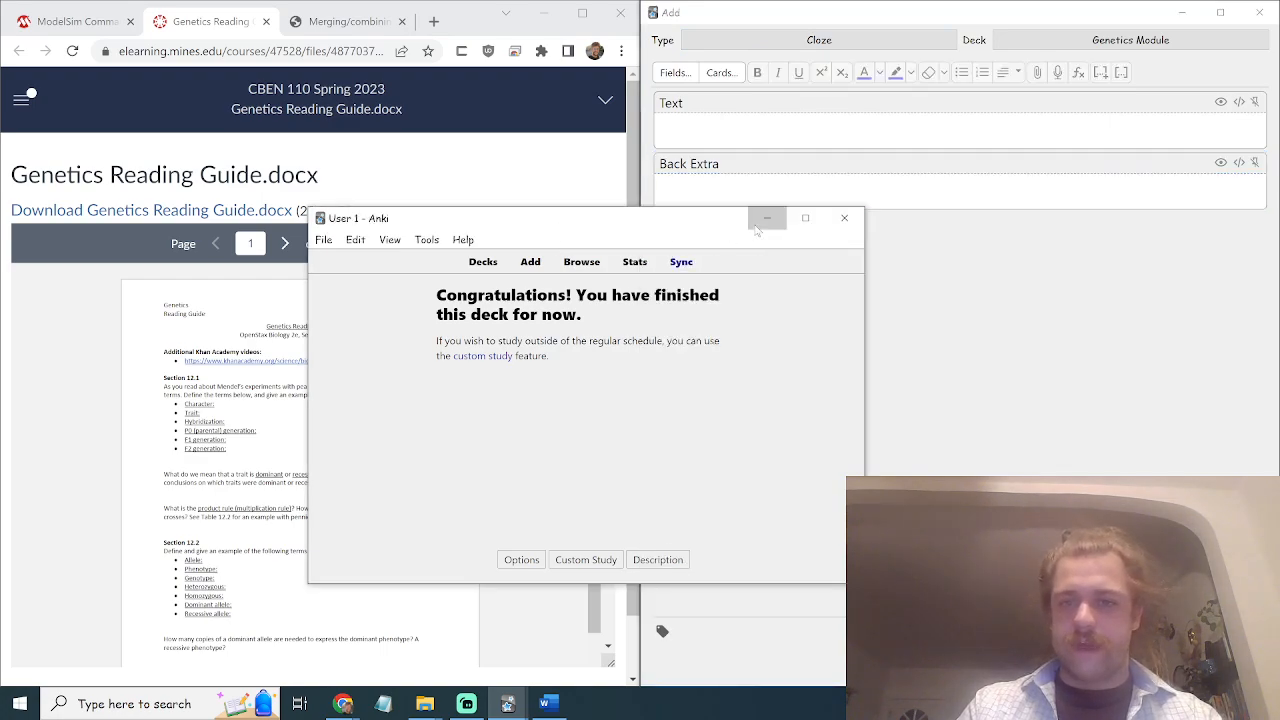
pyautogui.click(768, 220)
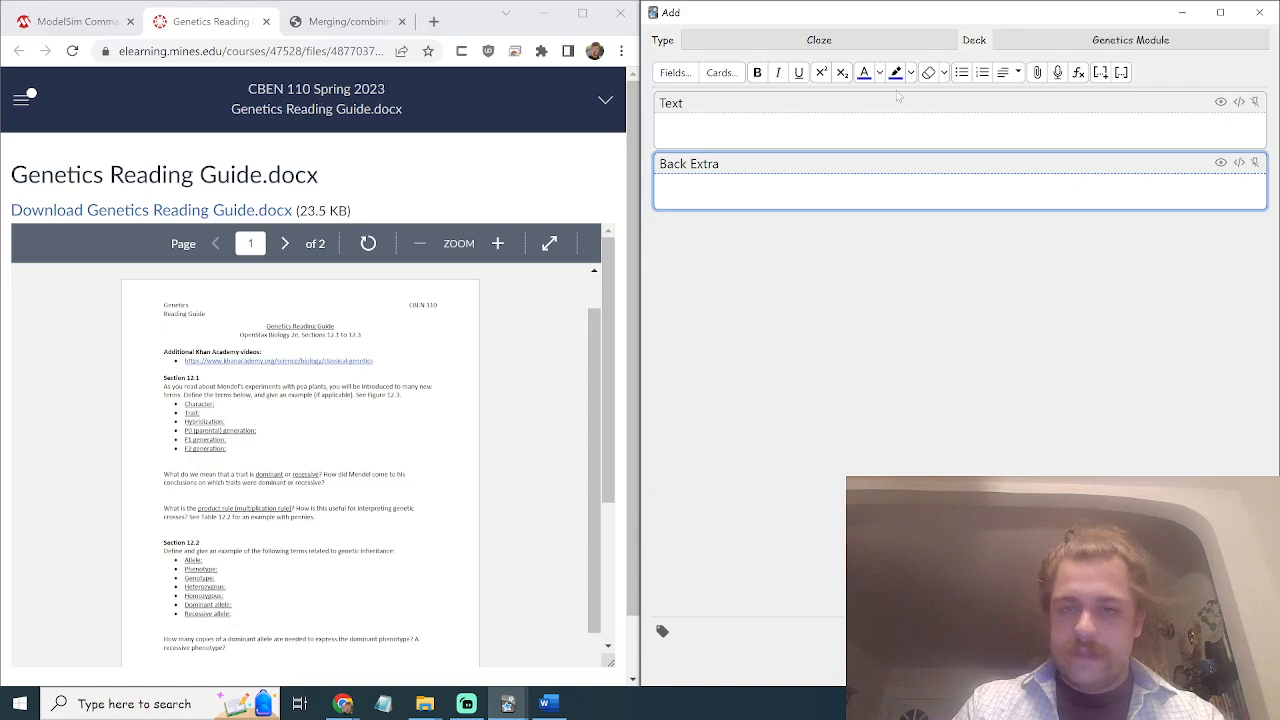
# Place the Word reading guide beside the card editor and export it as Genetics Reading Guide.pdf.
pyautogui.moveTo(958, 12); pyautogui.dragTo(1, 2)
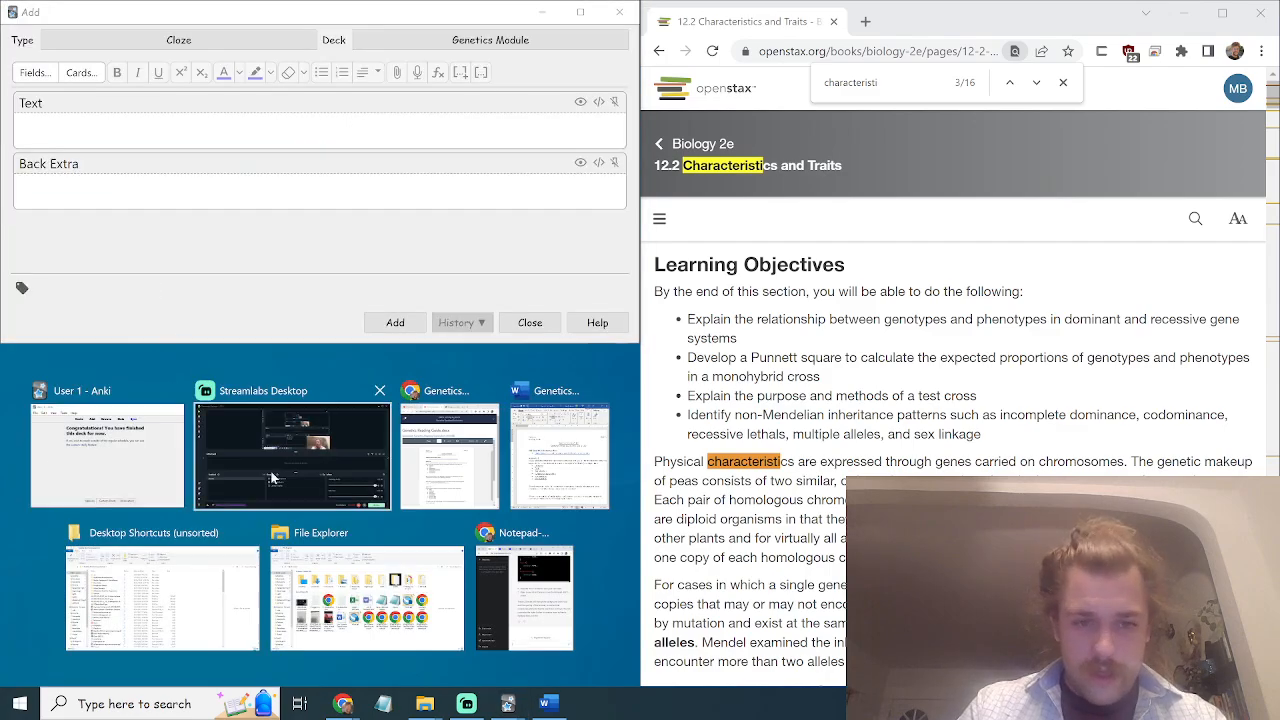
pyautogui.click(558, 470)
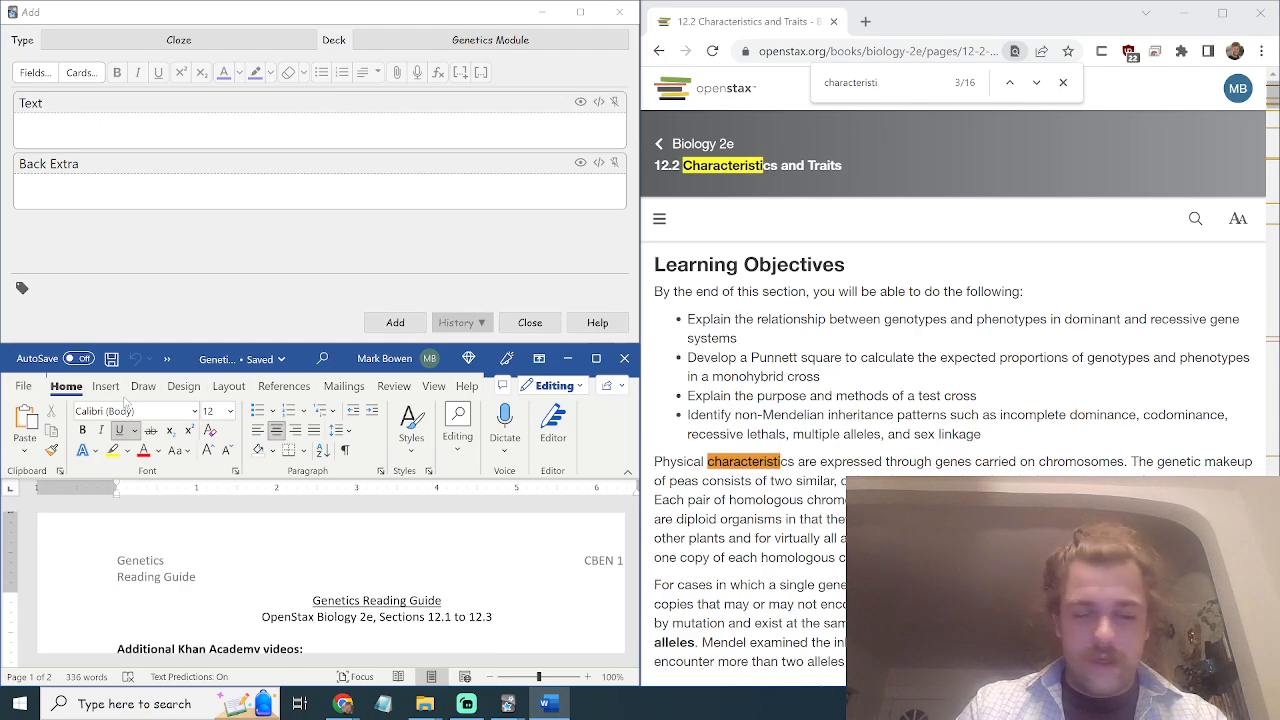
pyautogui.click(26, 388)
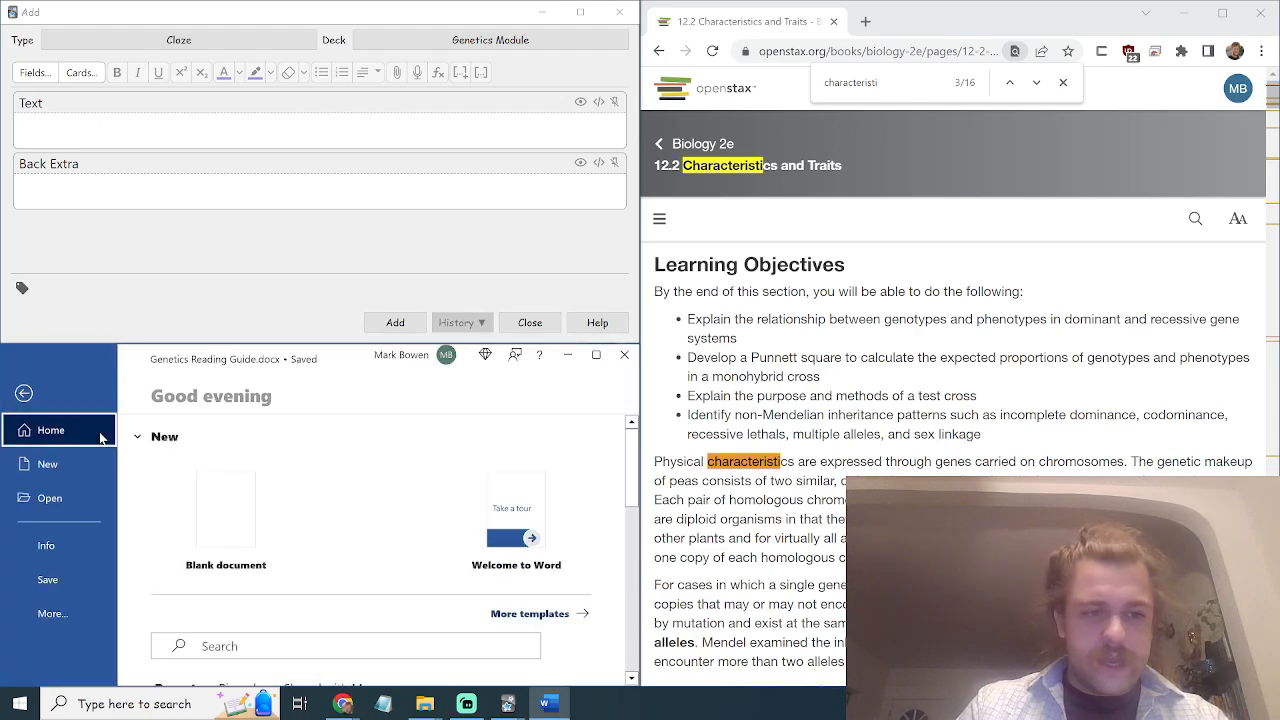
pyautogui.click(50, 613)
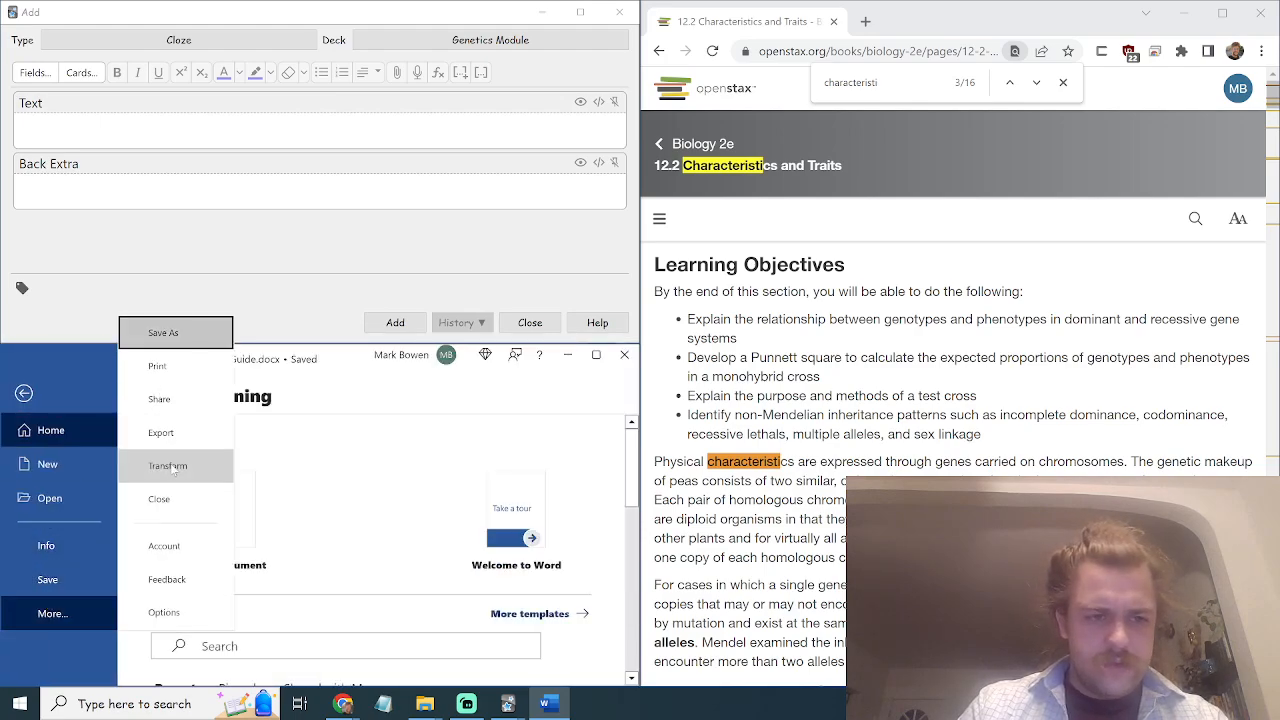
pyautogui.click(162, 432)
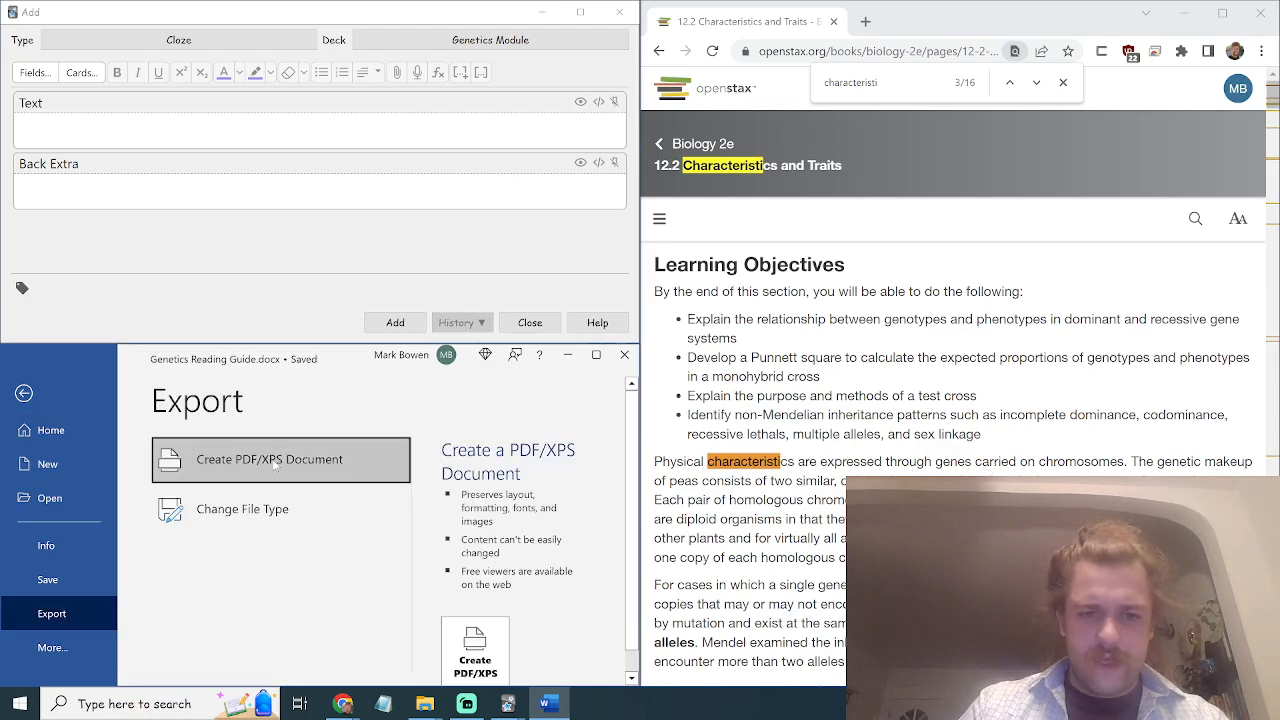
pyautogui.click(475, 648)
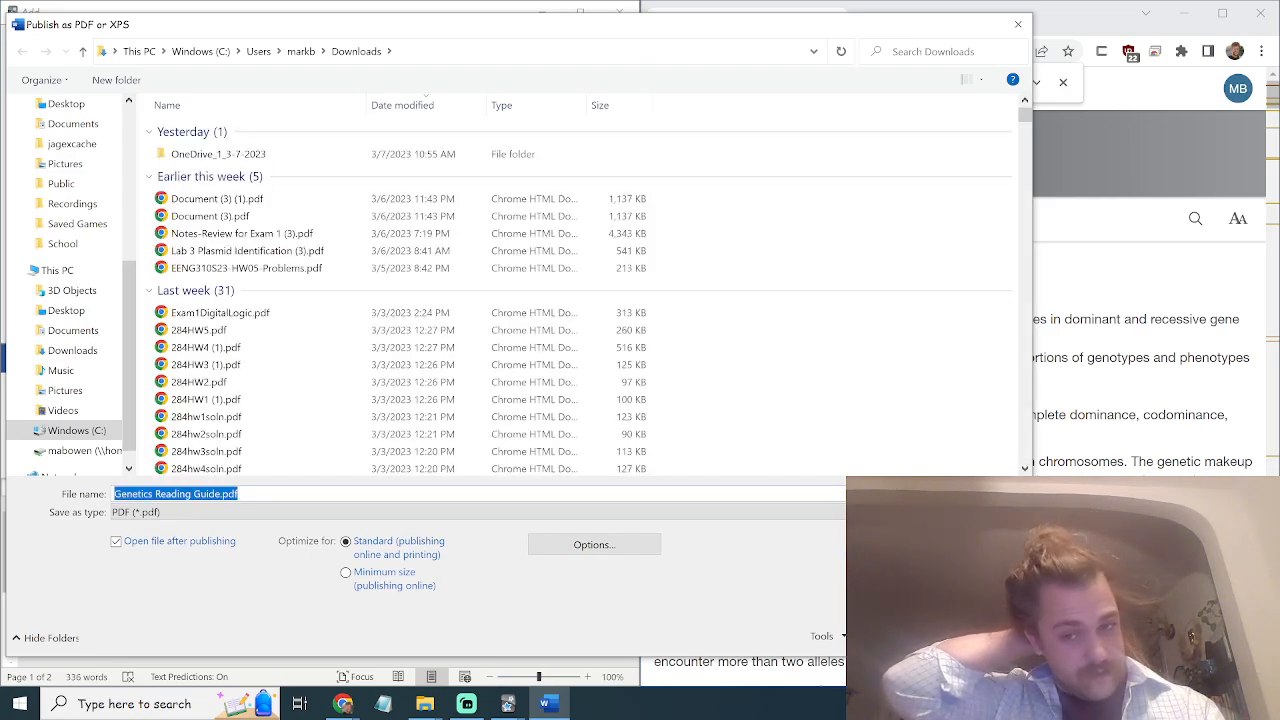
pyautogui.click(898, 636)
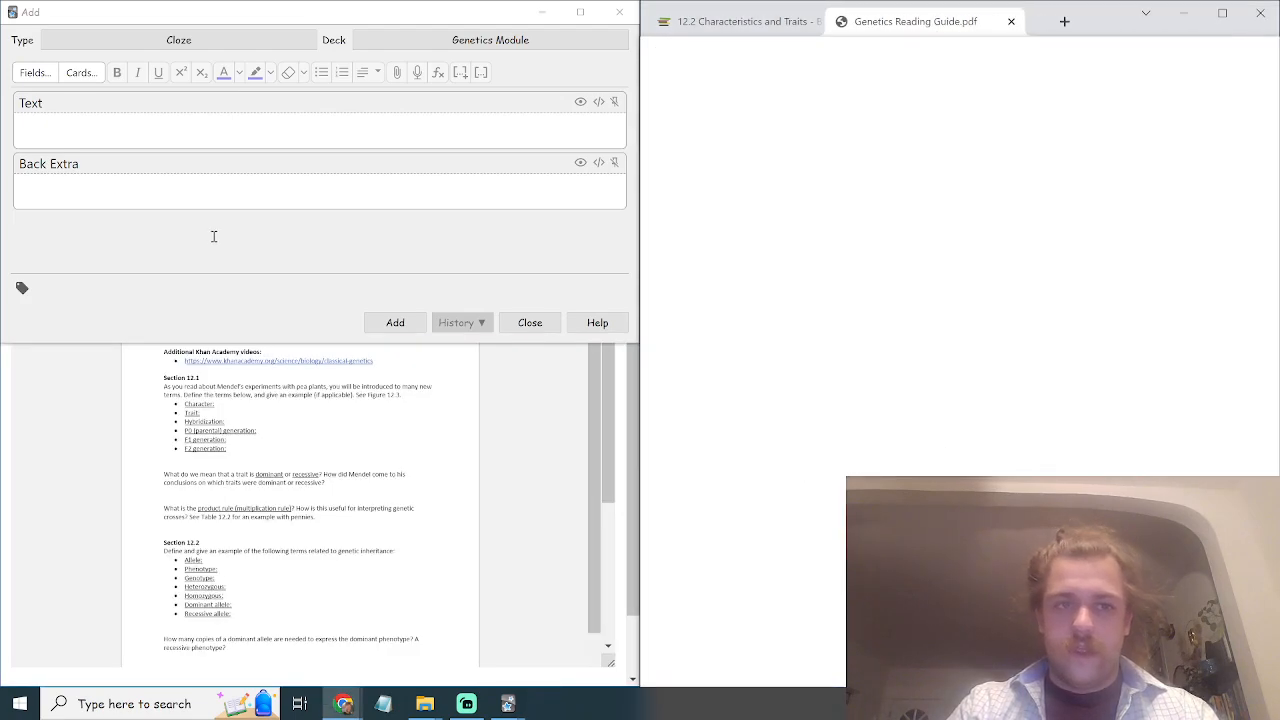
# Snap the PDF into its own top-left window with the Anki Add window below it.
pyautogui.moveTo(940, 21); pyautogui.dragTo(177, 237)
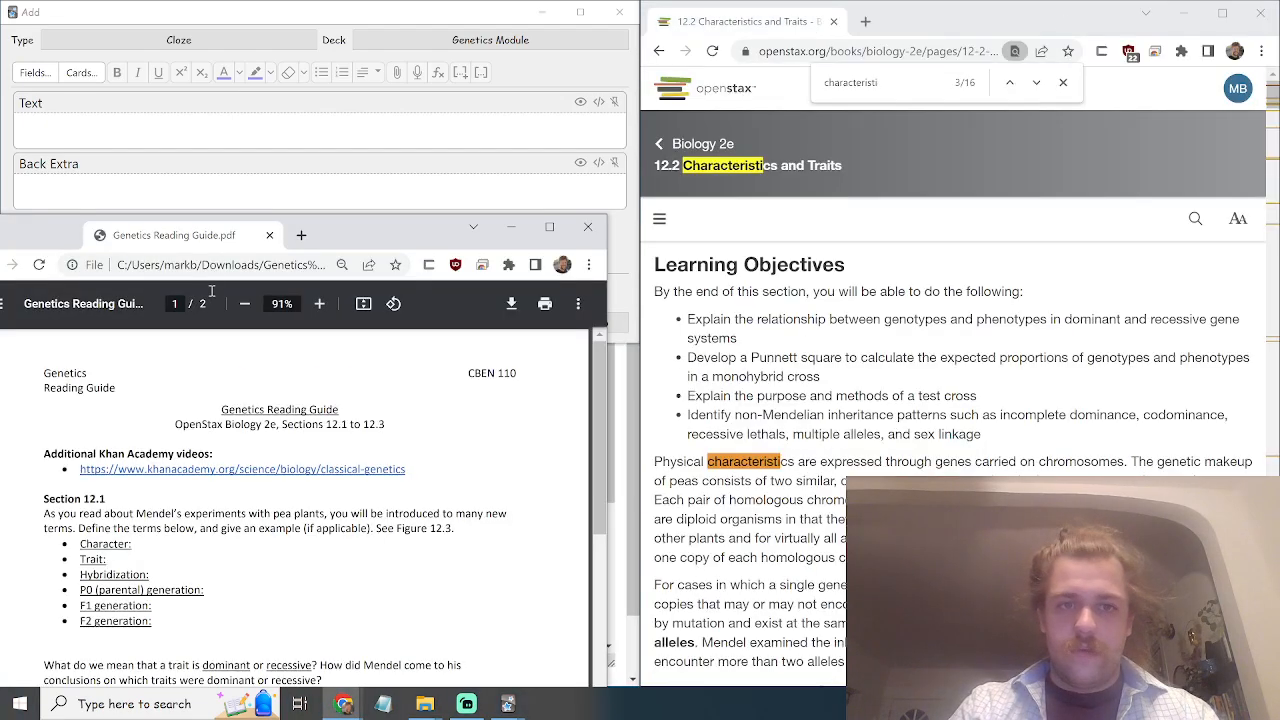
pyautogui.moveTo(212, 291); pyautogui.dragTo(214, 292)
pyautogui.moveTo(367, 289); pyautogui.dragTo(2, 6)
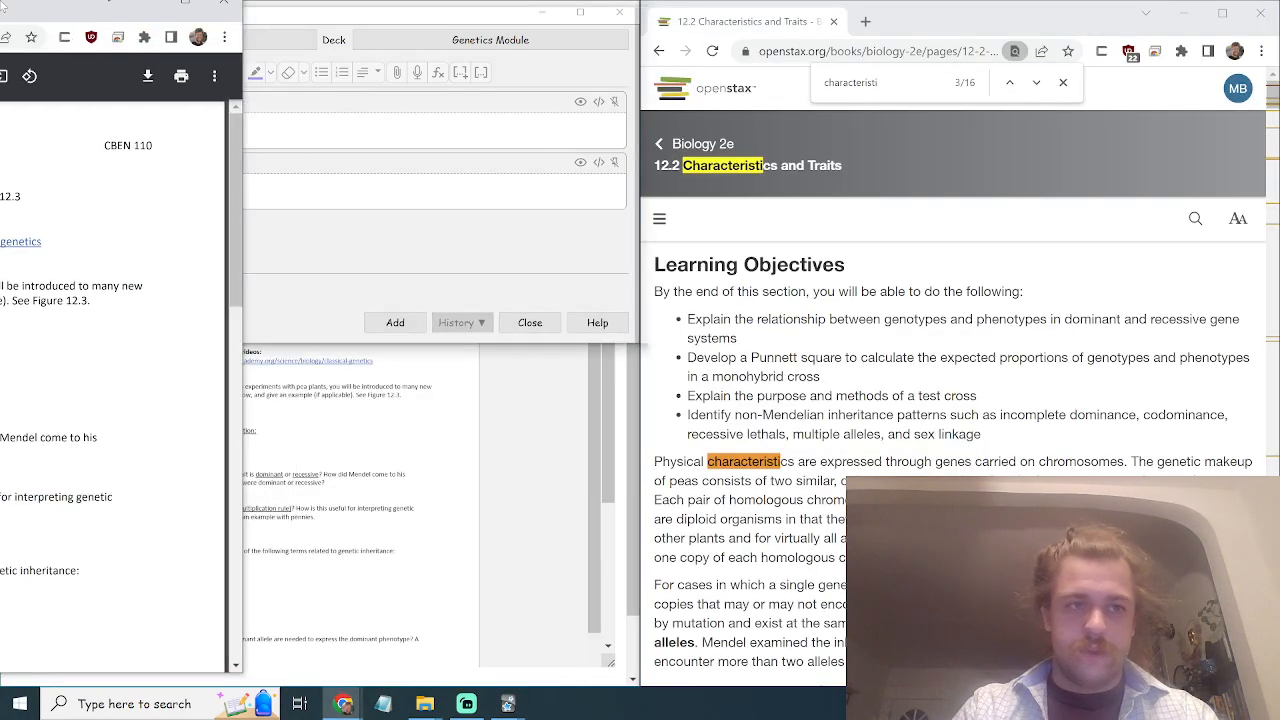
pyautogui.click(104, 449)
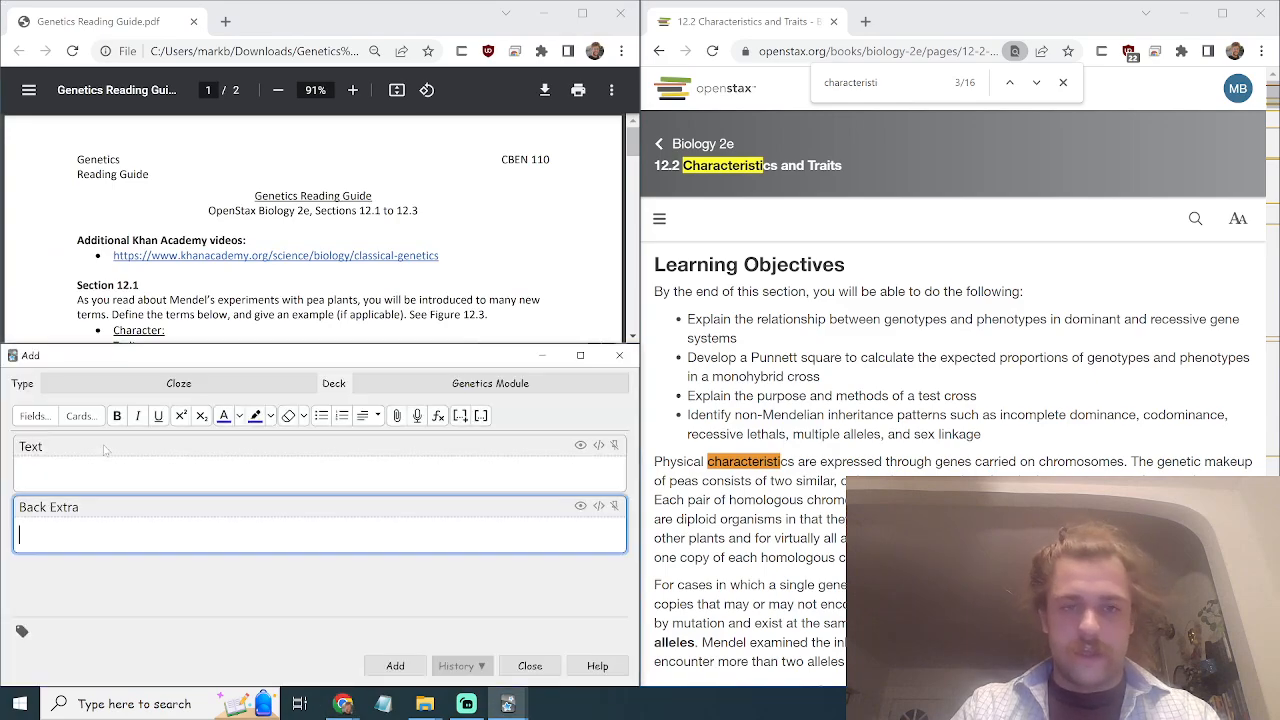
# Close the OpenStax page's find bar for characteristics and scroll through the page.
pyautogui.scroll(-1, 403, 289)
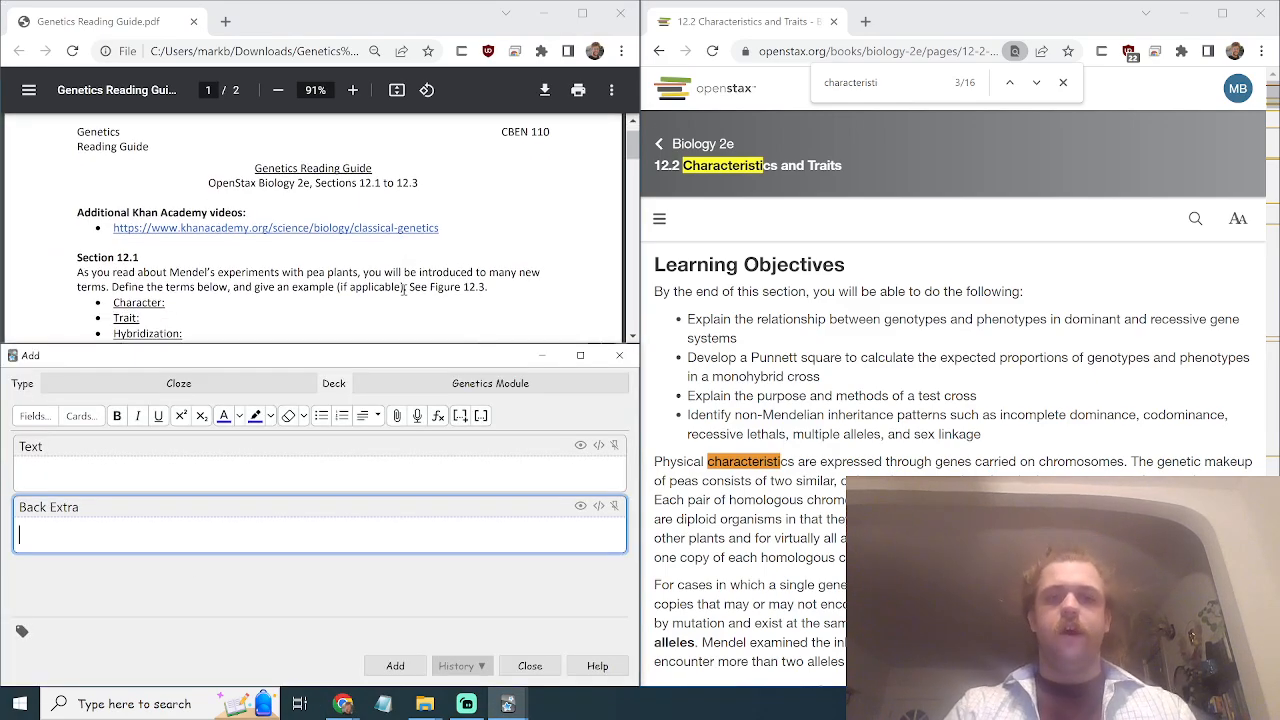
pyautogui.click(1061, 86)
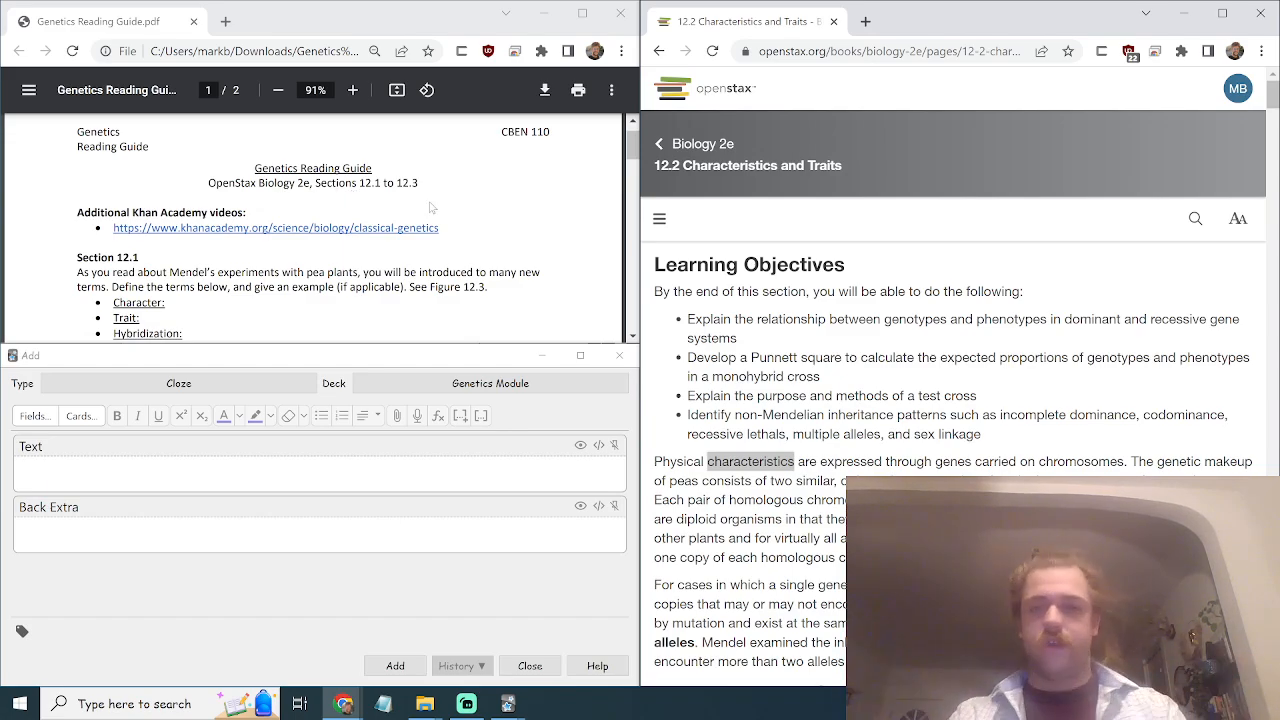
pyautogui.scroll(-15, 703, 309)
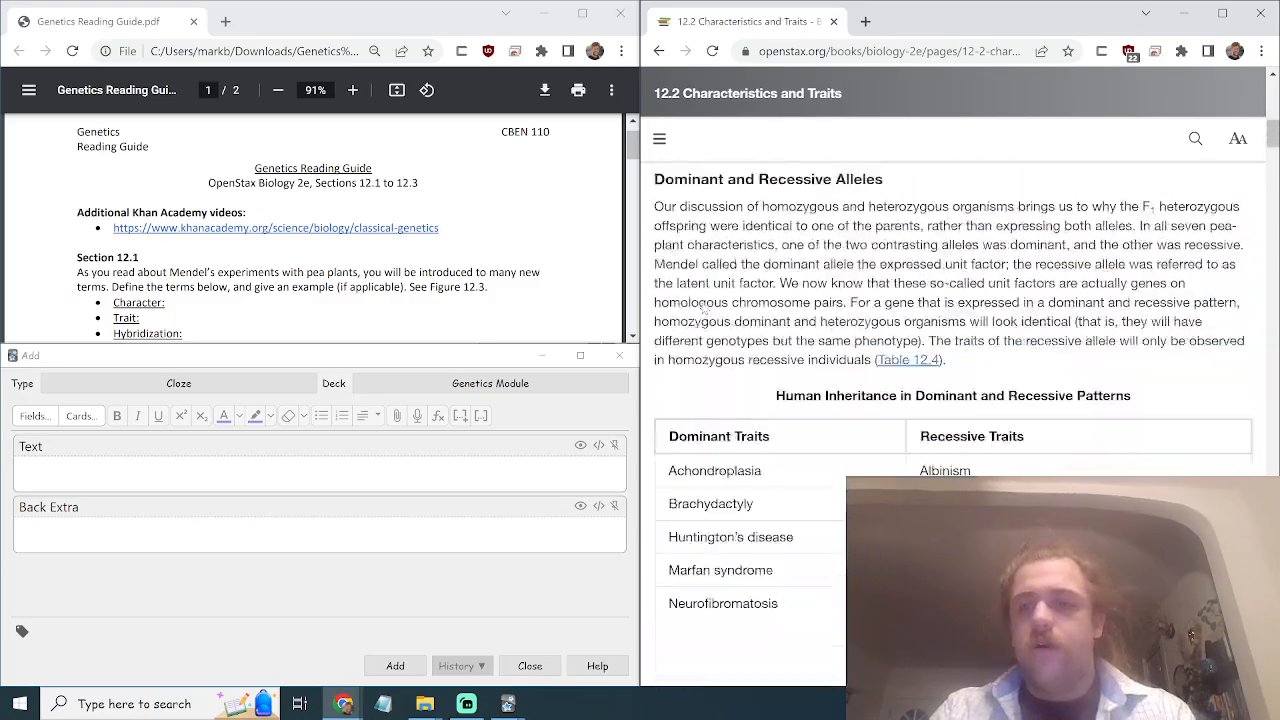
pyautogui.scroll(-20, 703, 309)
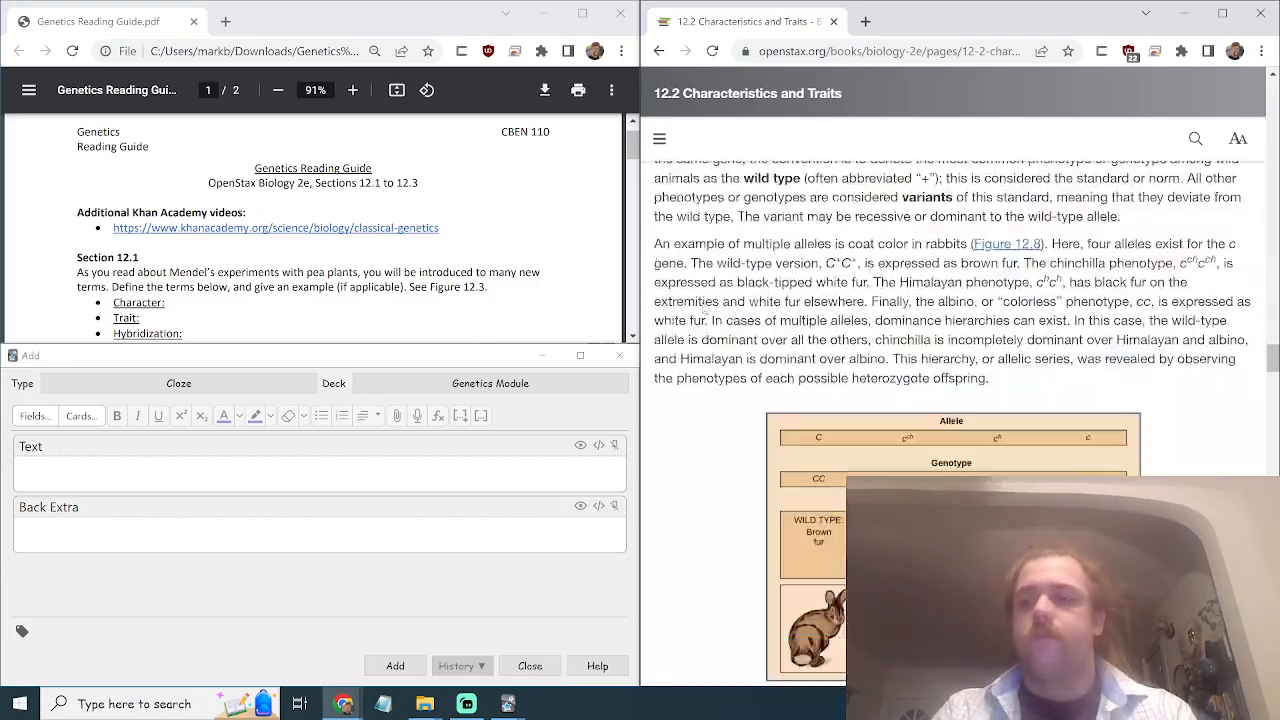
pyautogui.scroll(-20, 703, 309)
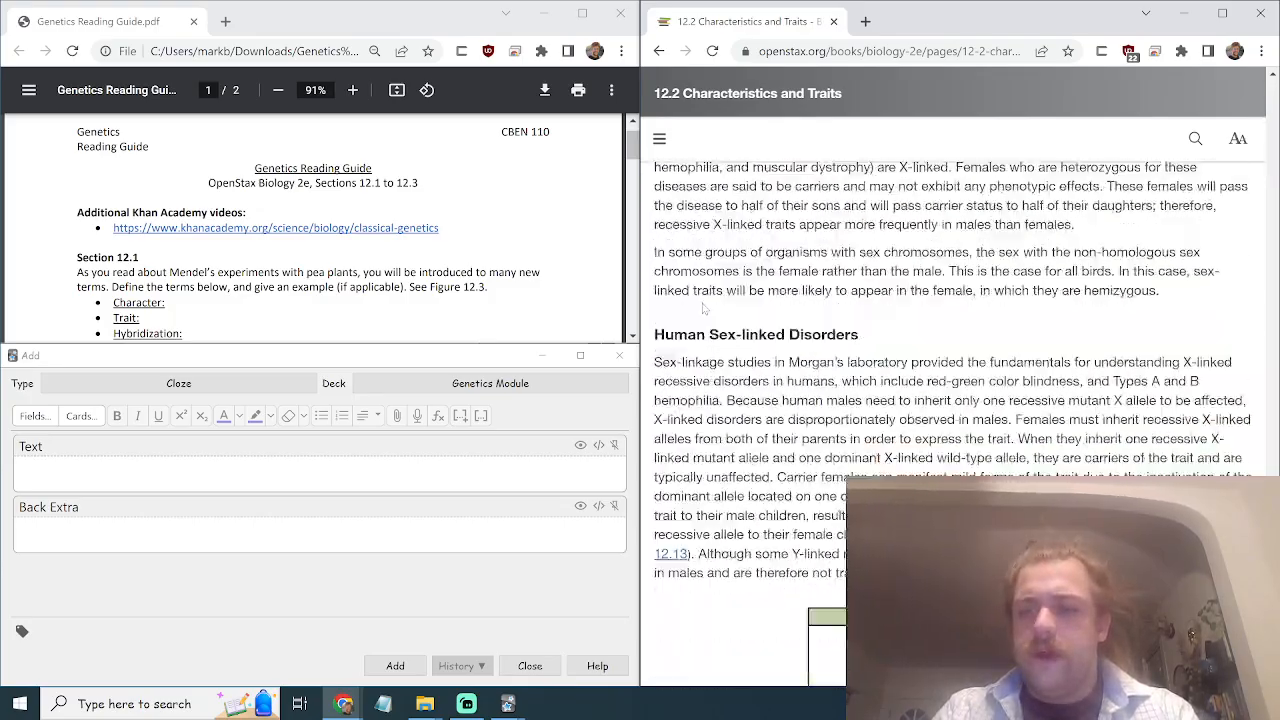
pyautogui.scroll(-3, 703, 309)
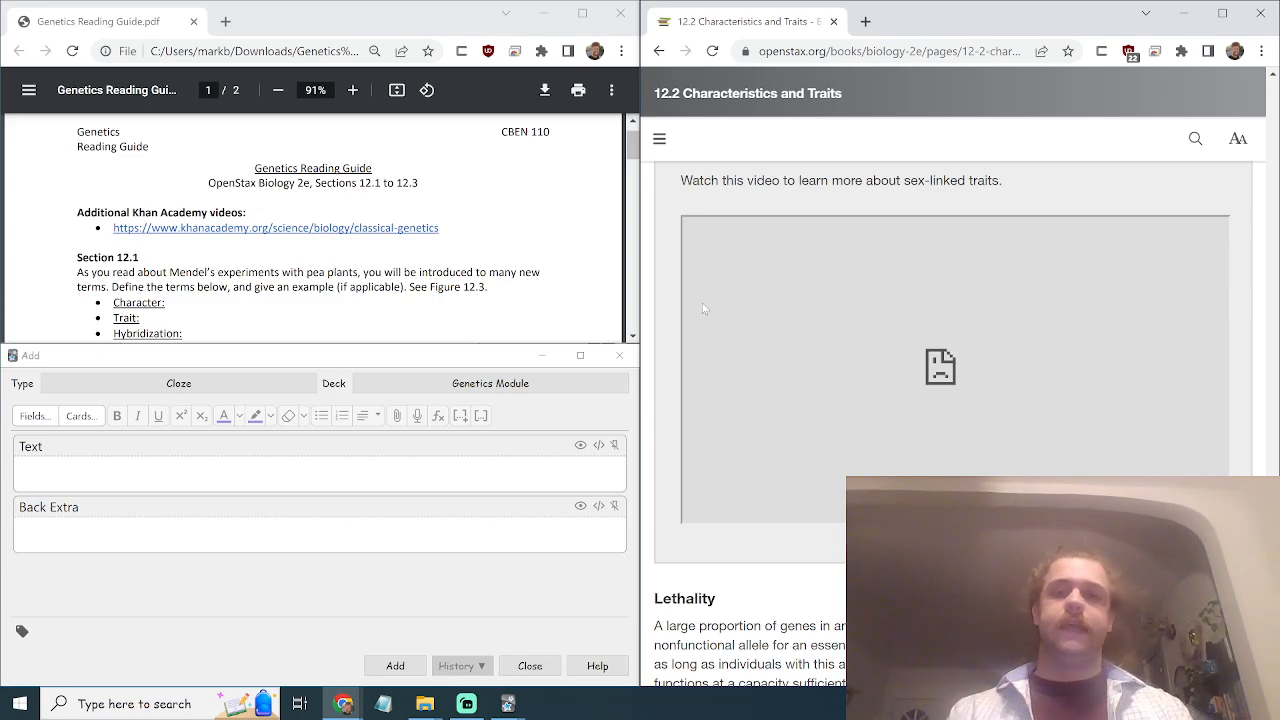
pyautogui.scroll(20, 702, 303)
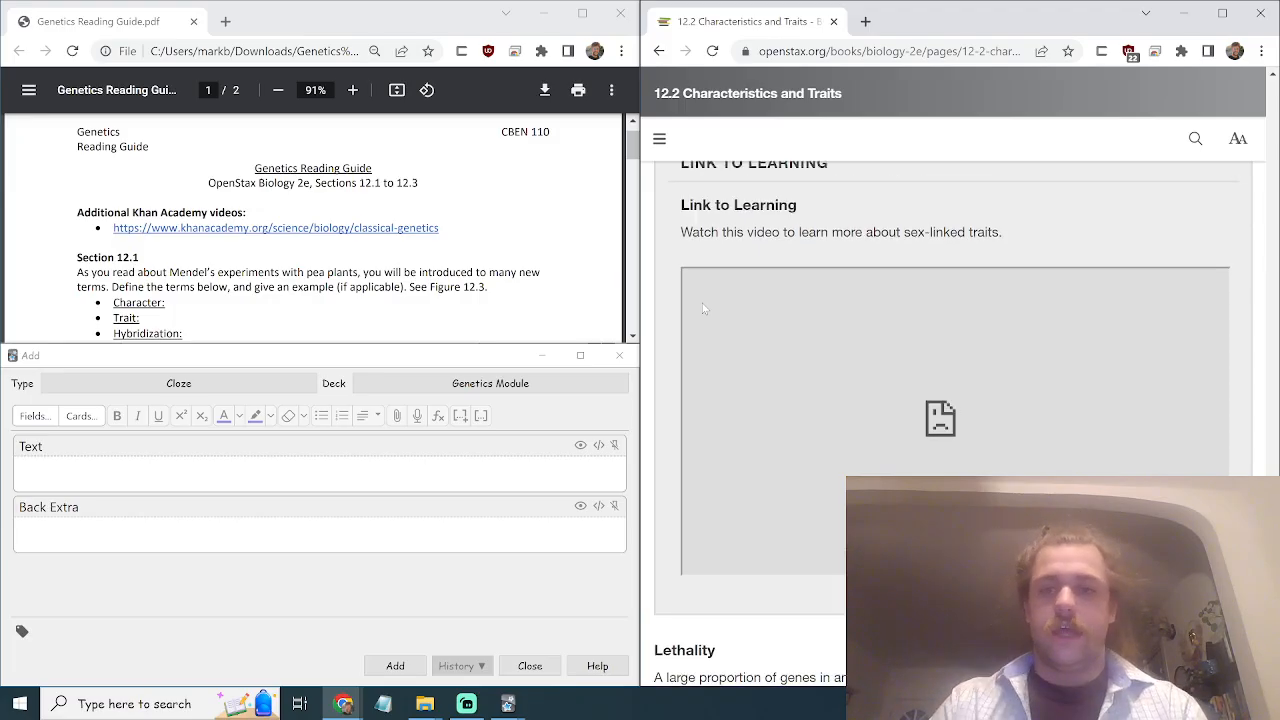
pyautogui.scroll(20, 702, 305)
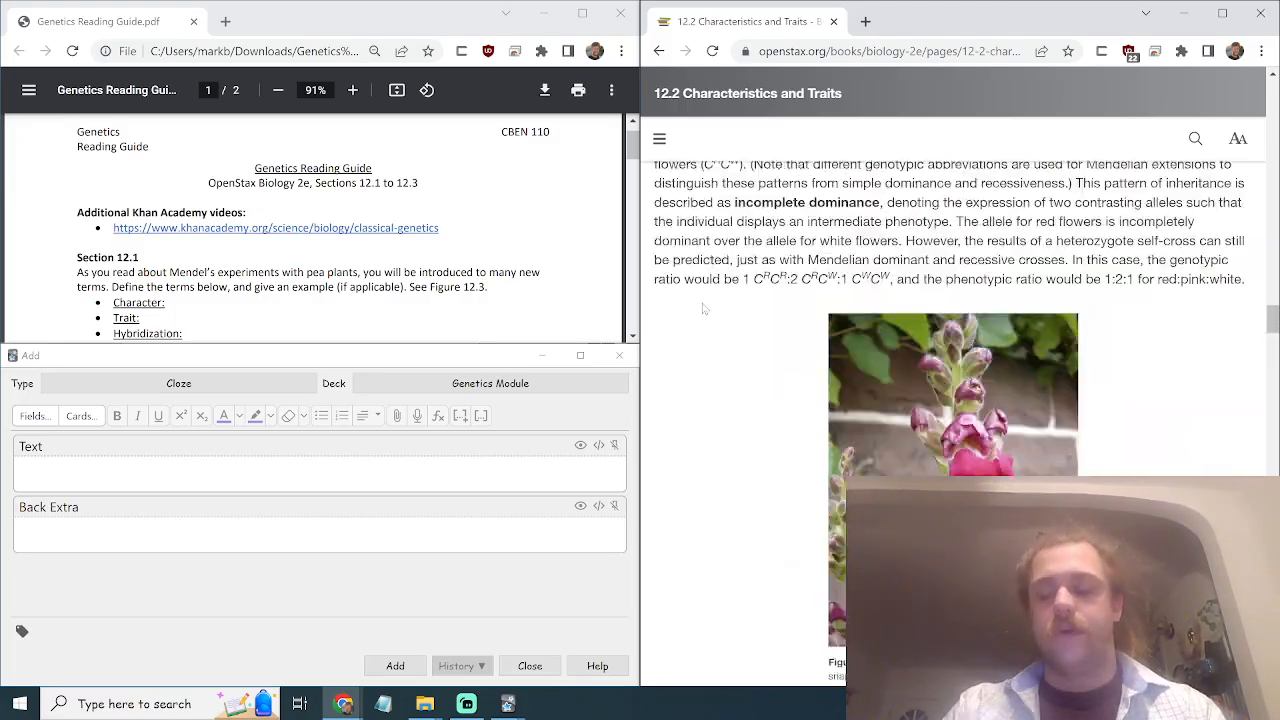
pyautogui.click(660, 139)
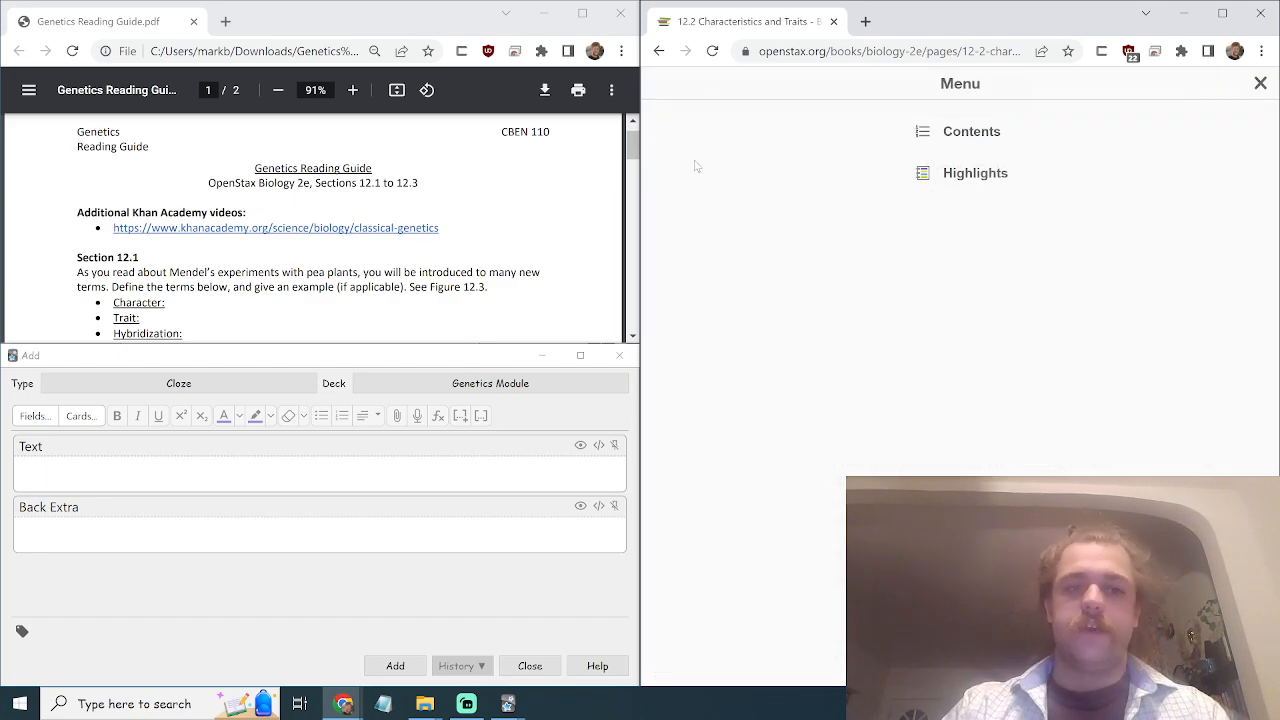
pyautogui.click(985, 140)
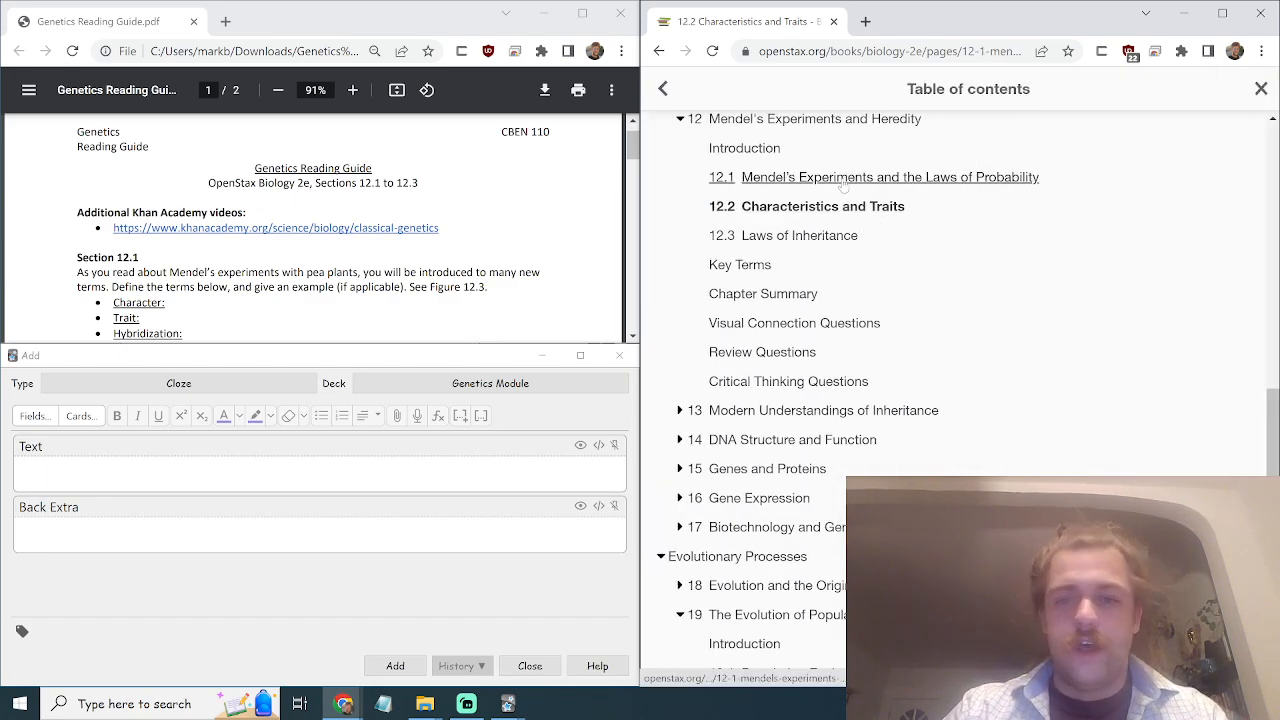
pyautogui.click(807, 185)
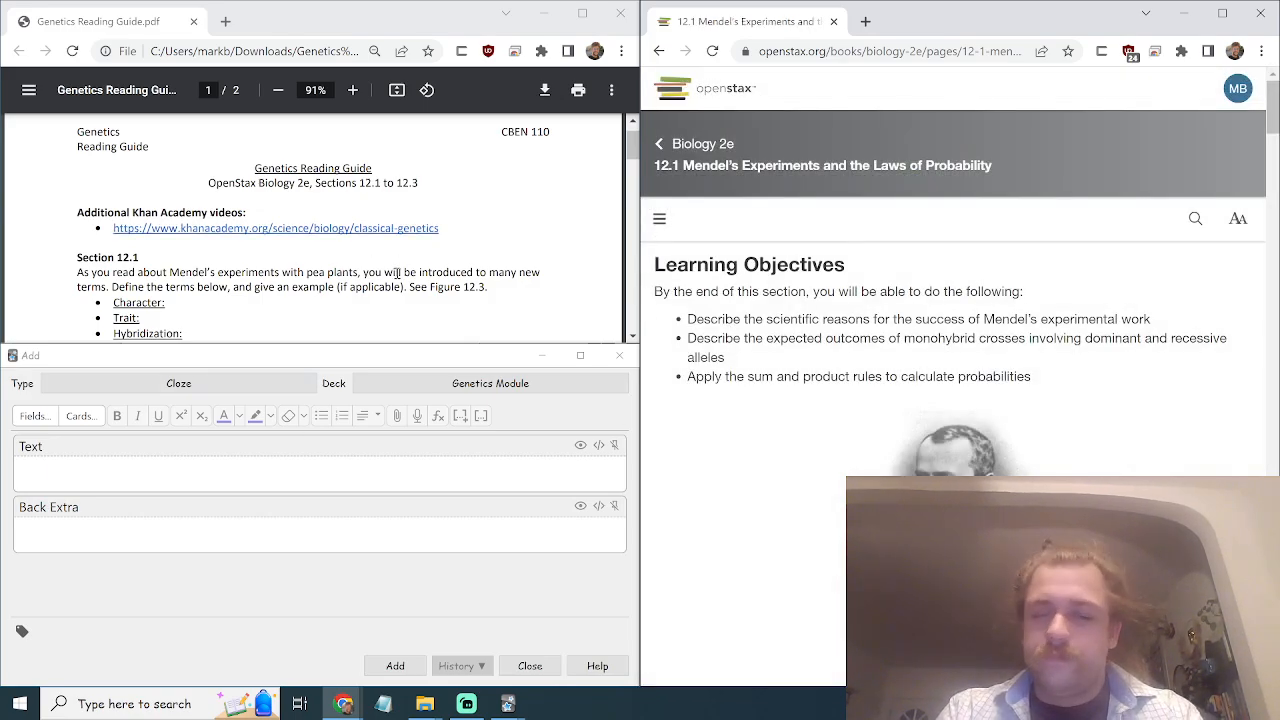
pyautogui.scroll(-1, 397, 272)
pyautogui.scroll(-3, 397, 272)
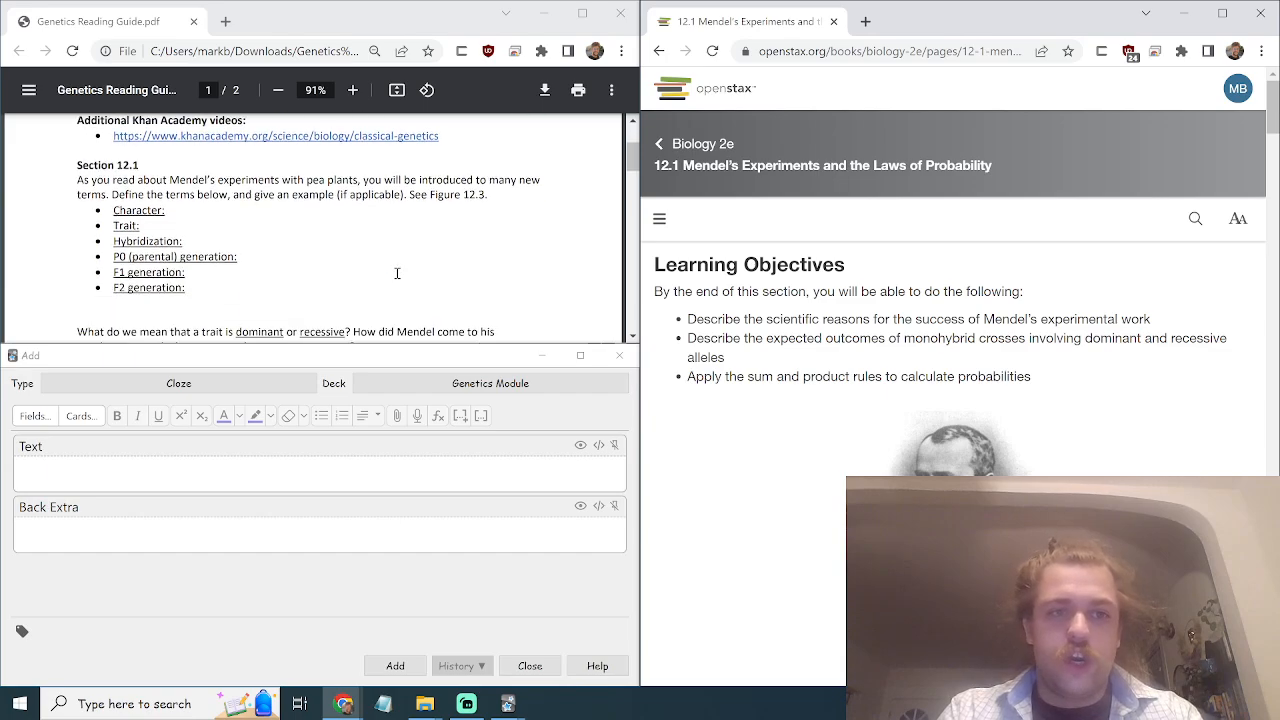
pyautogui.scroll(-6, 268, 276)
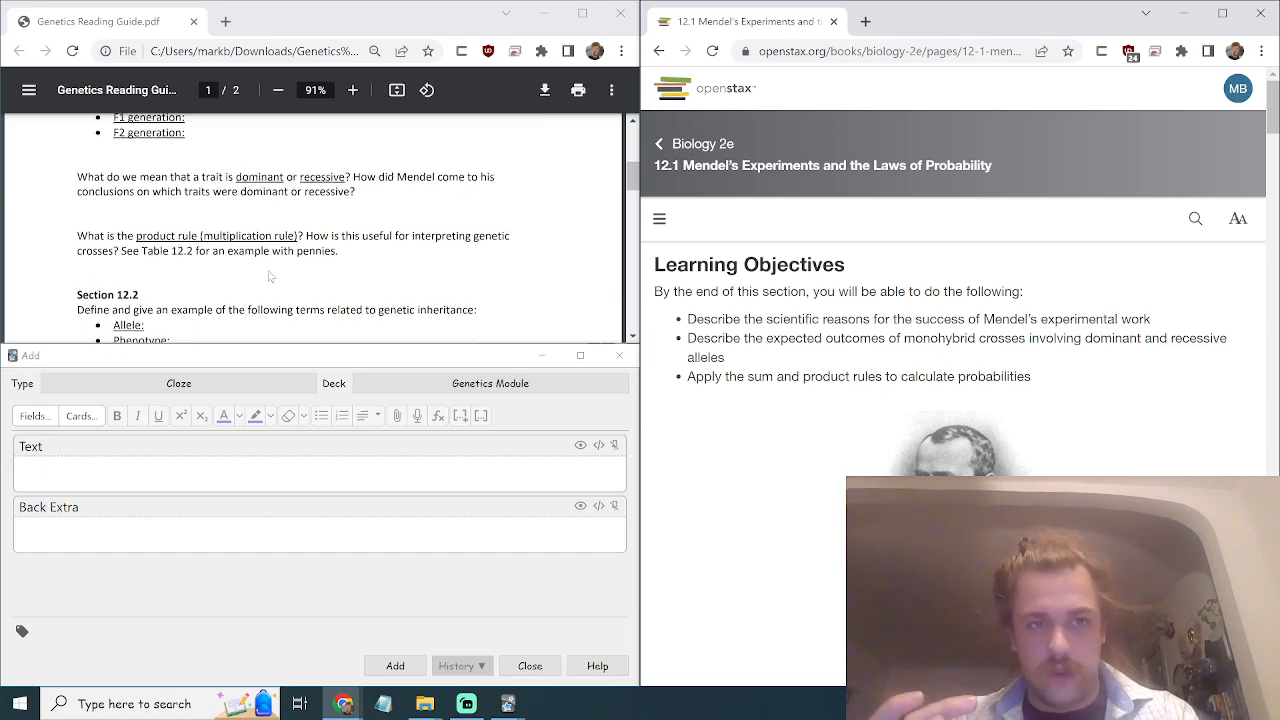
pyautogui.scroll(8, 268, 276)
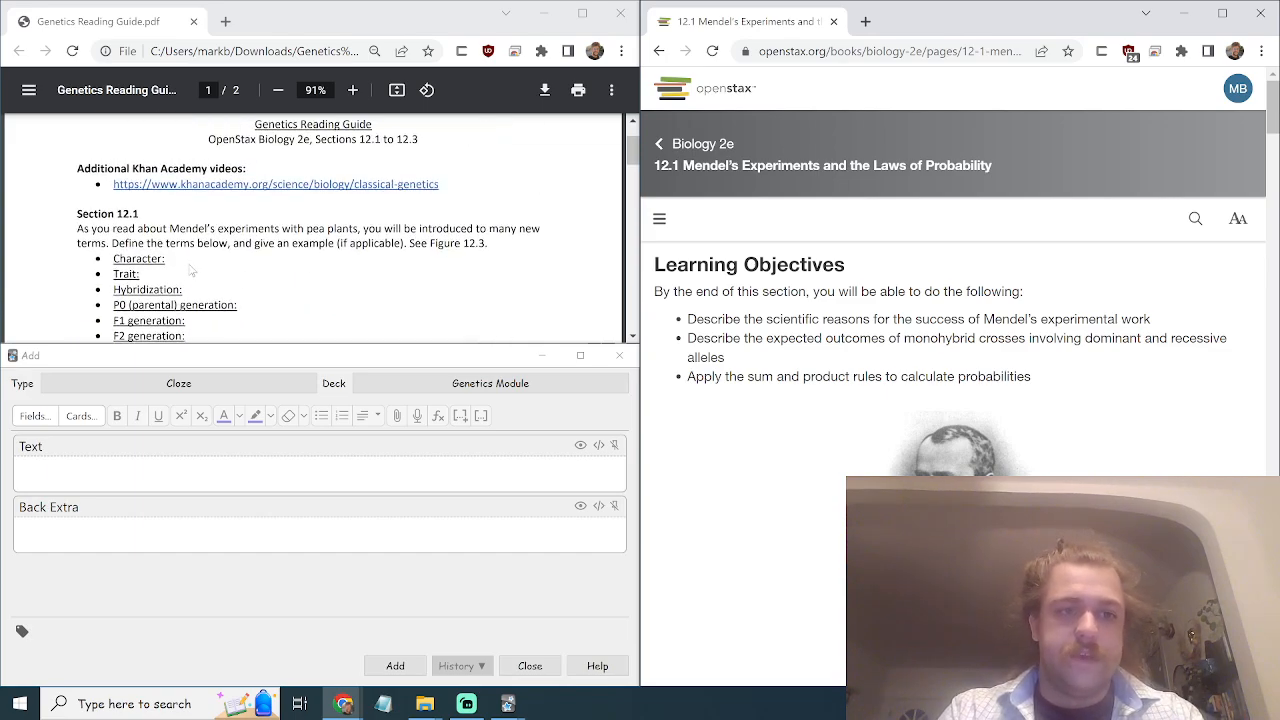
pyautogui.click(194, 269)
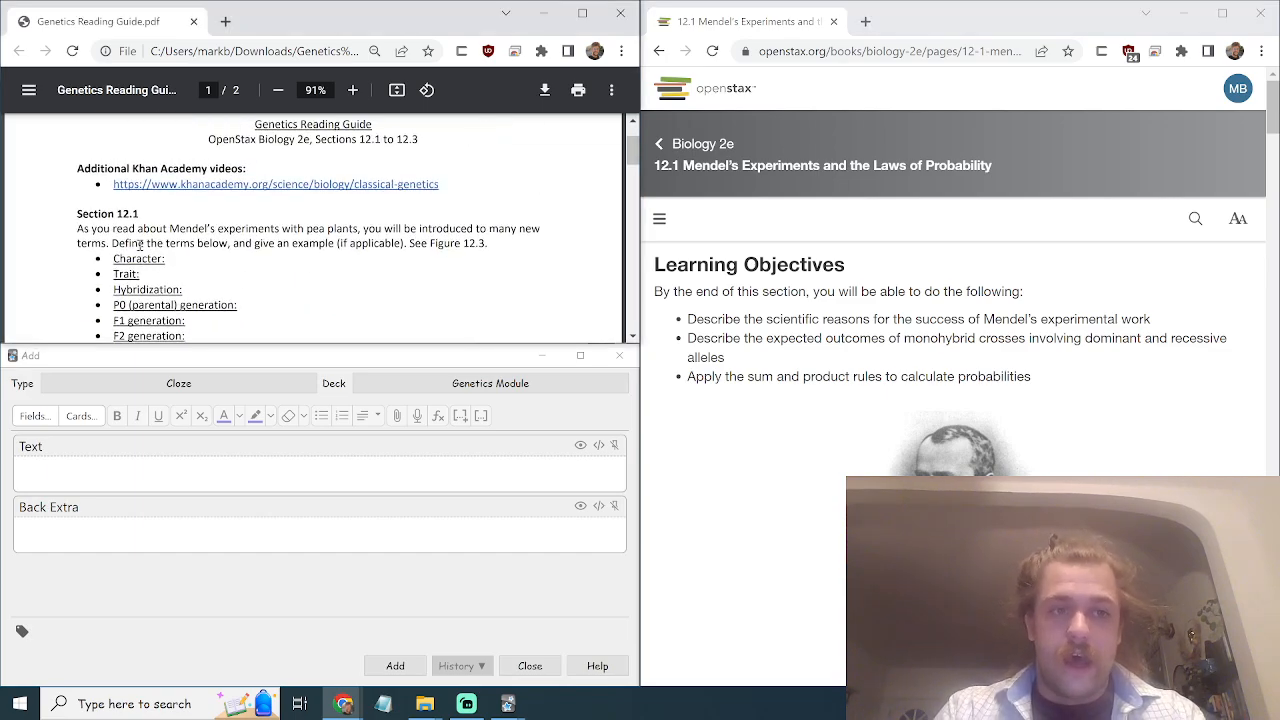
# Type 'A characteristic of a biological organism is a measurable aspect of it, comprised of one or more trait expressions?'.
pyautogui.click(64, 475)
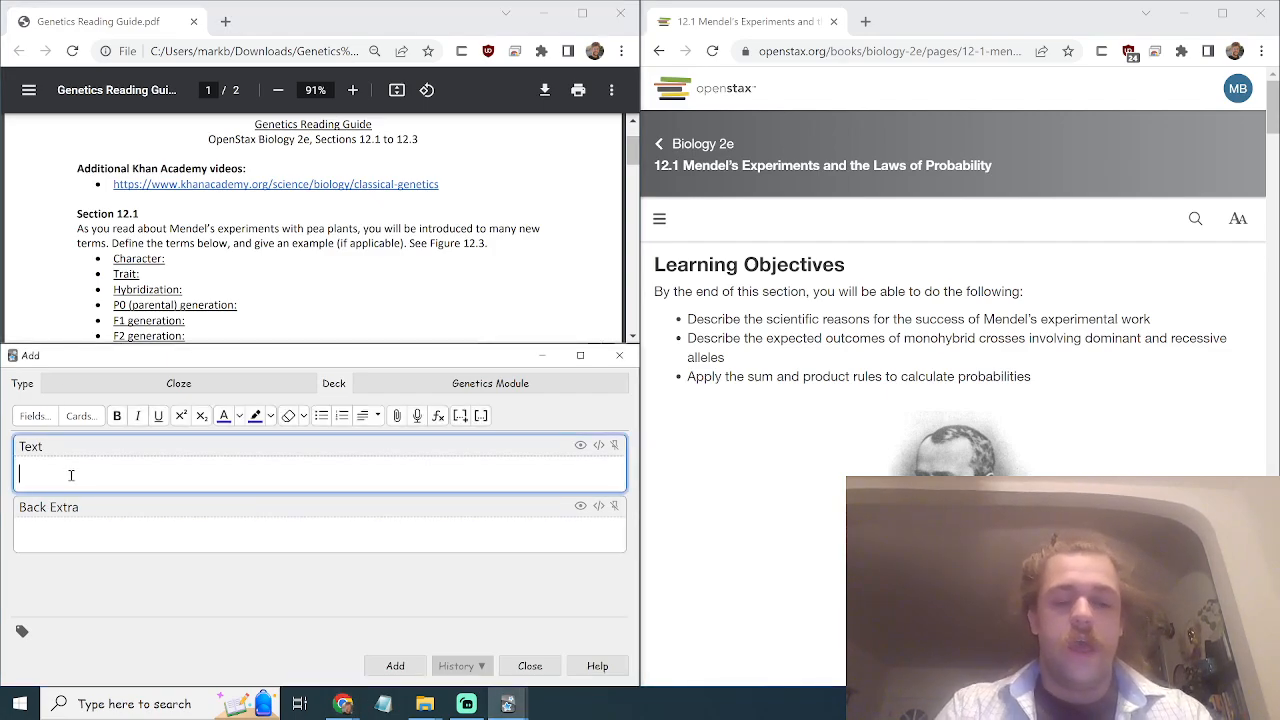
pyautogui.write('A character')
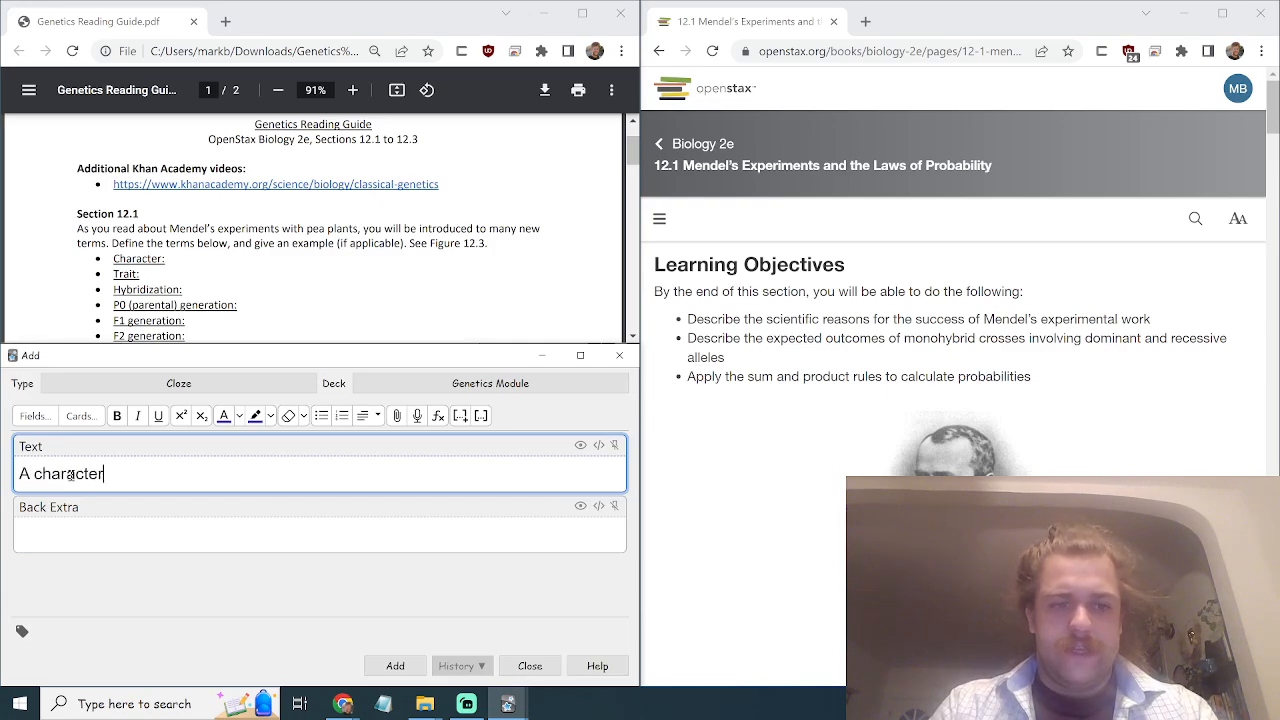
pyautogui.write('istic of a livin')
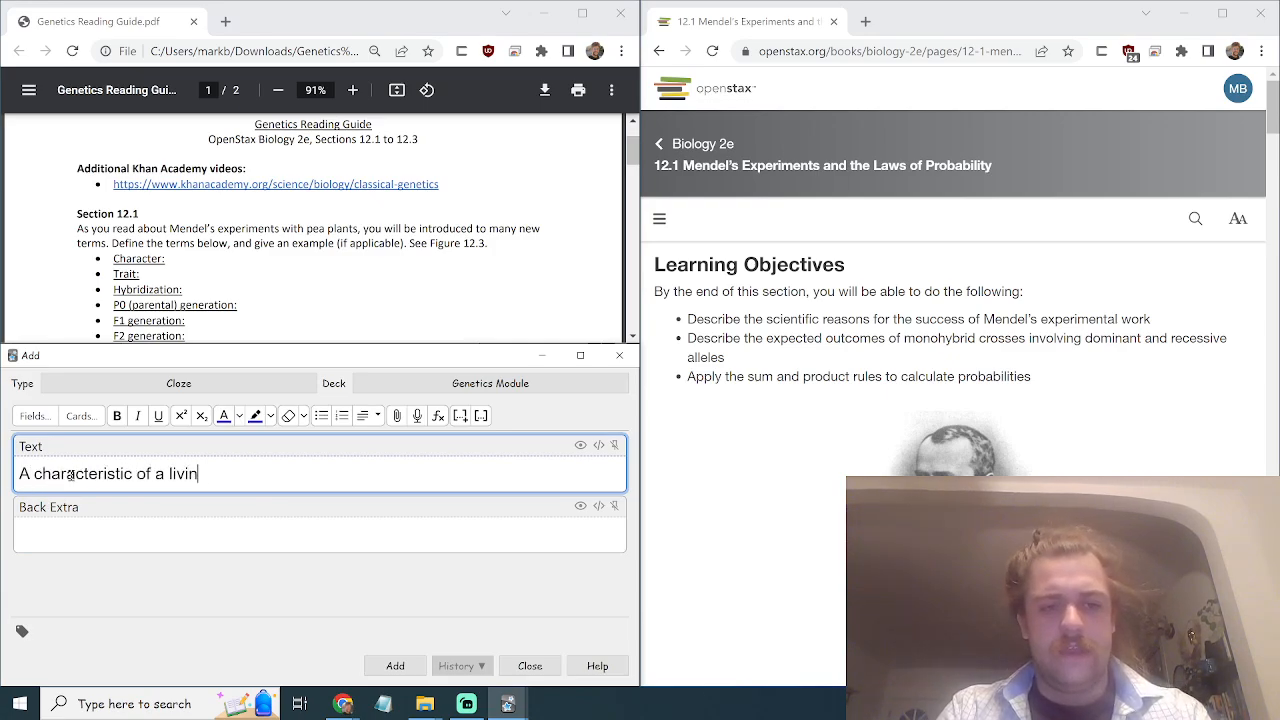
pyautogui.write('g b')
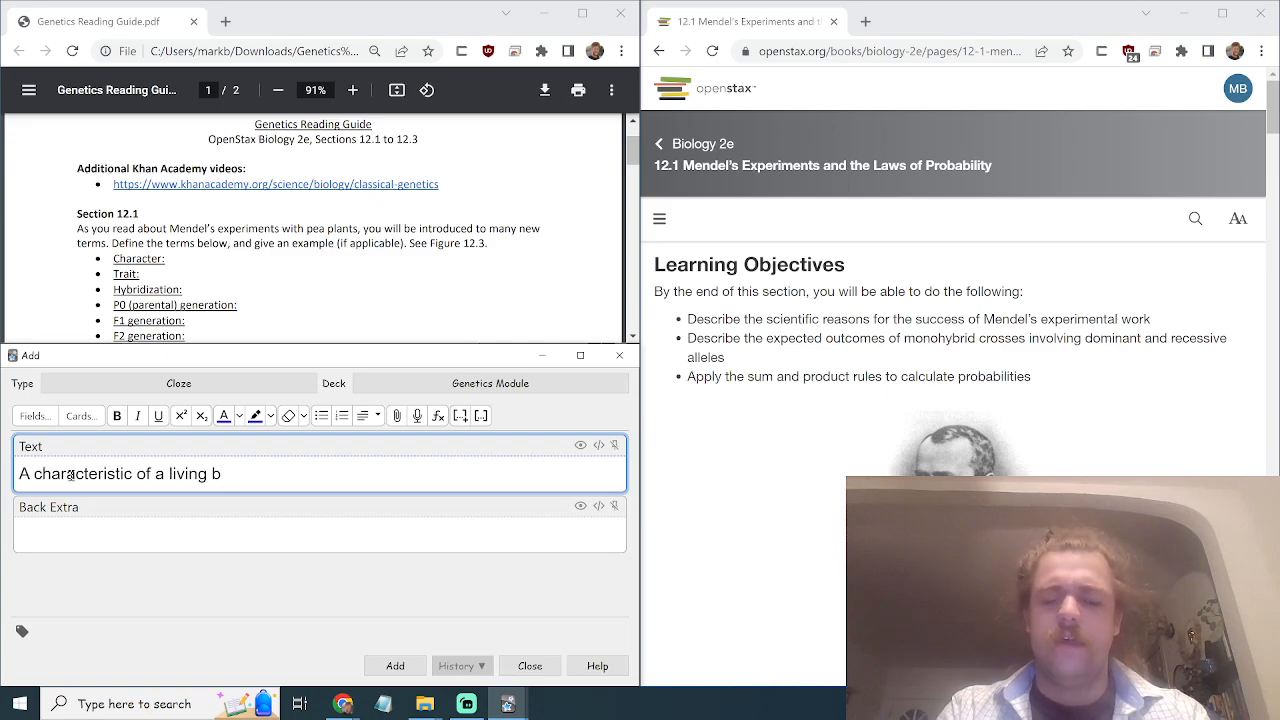
pyautogui.write('eing')
pyautogui.press('BackSpace')
pyautogui.press('BackSpace')
pyautogui.press('BackSpace')
pyautogui.press('BackSpace')
pyautogui.press('BackSpace')
pyautogui.press('BackSpace')
pyautogui.press('BackSpace')
pyautogui.press('BackSpace')
pyautogui.press('BackSpace')
pyautogui.press('BackSpace')
pyautogui.press('BackSpace')
pyautogui.press('BackSpace')
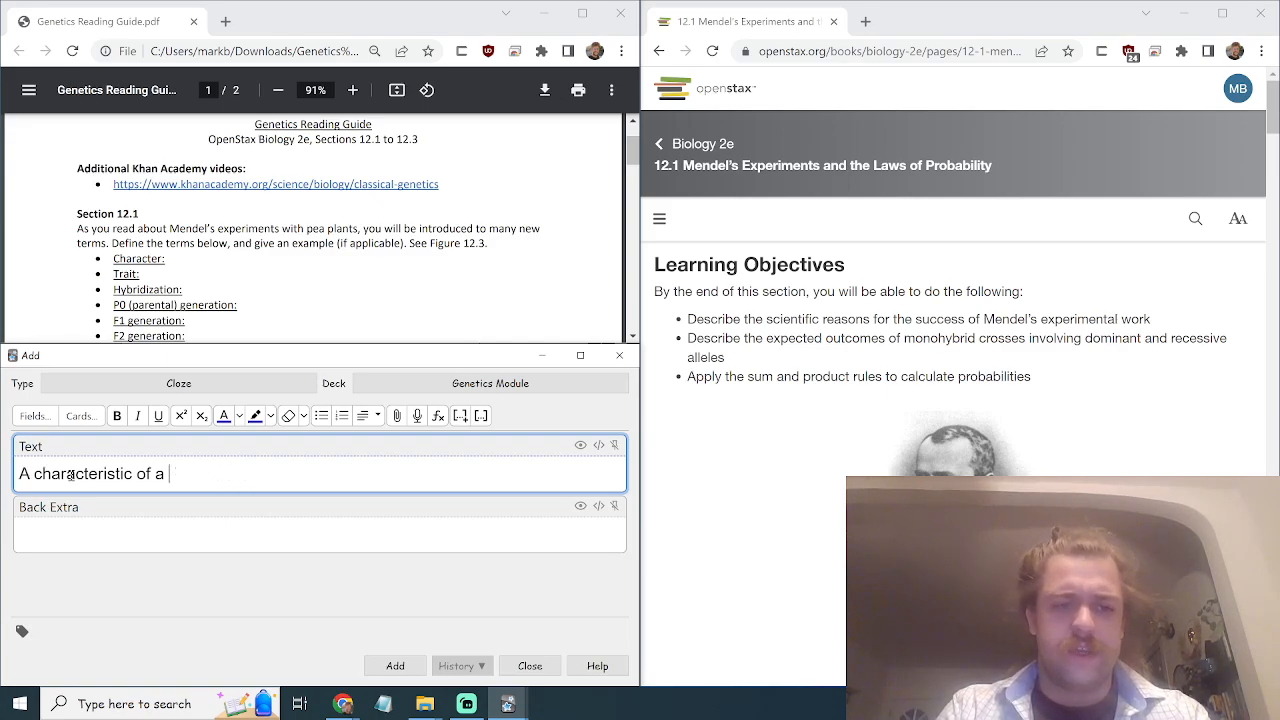
pyautogui.write('biological or')
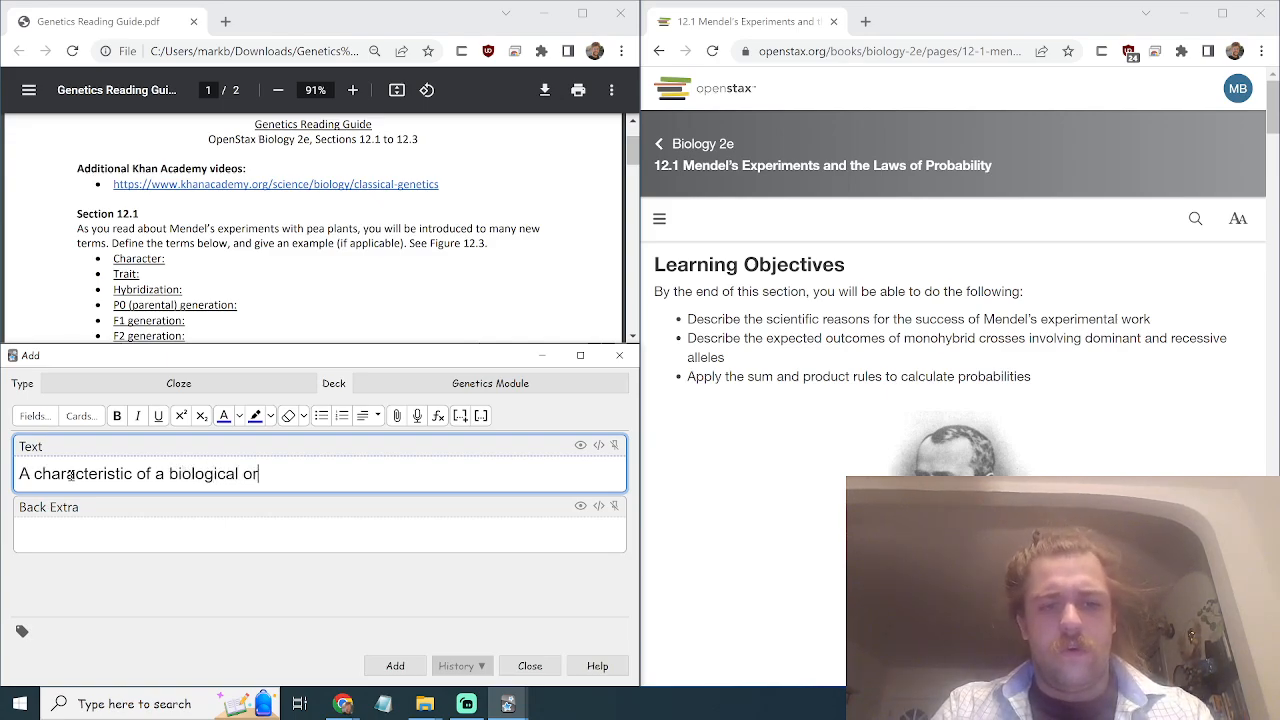
pyautogui.write('gnas')
pyautogui.press('BackSpace')
pyautogui.press('BackSpace')
pyautogui.press('BackSpace')
pyautogui.write('a')
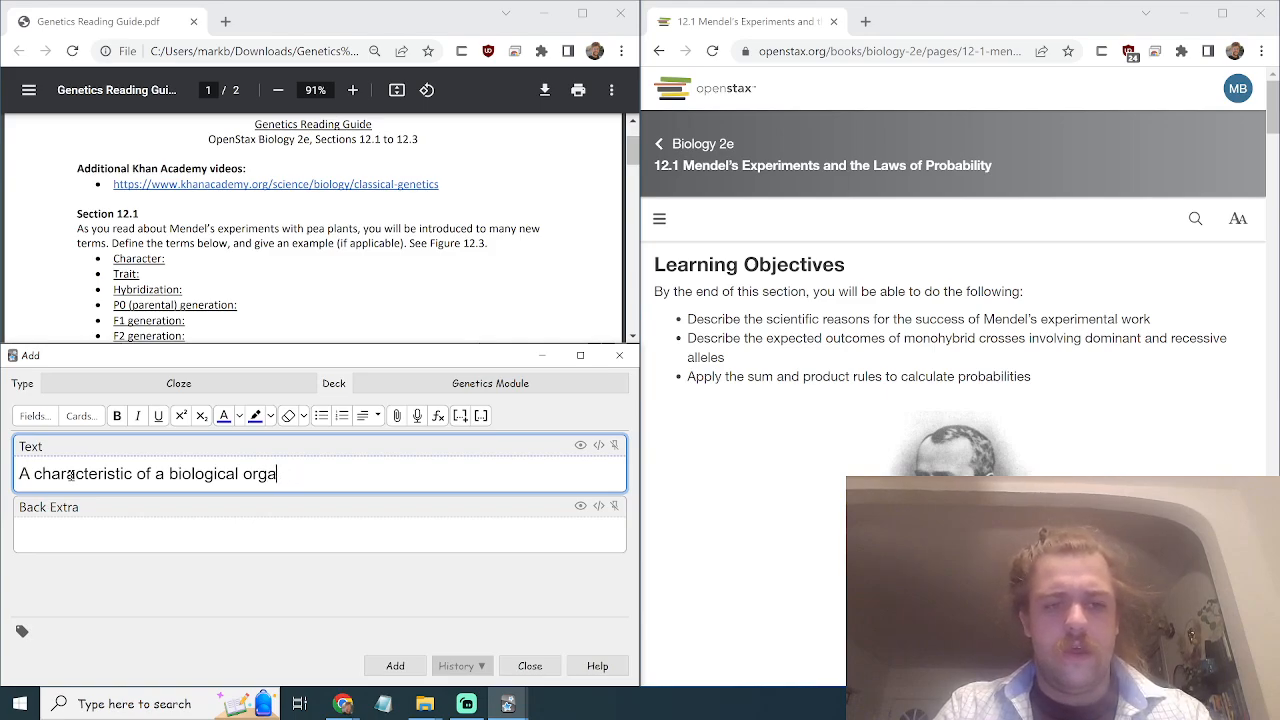
pyautogui.write('nism is a measur')
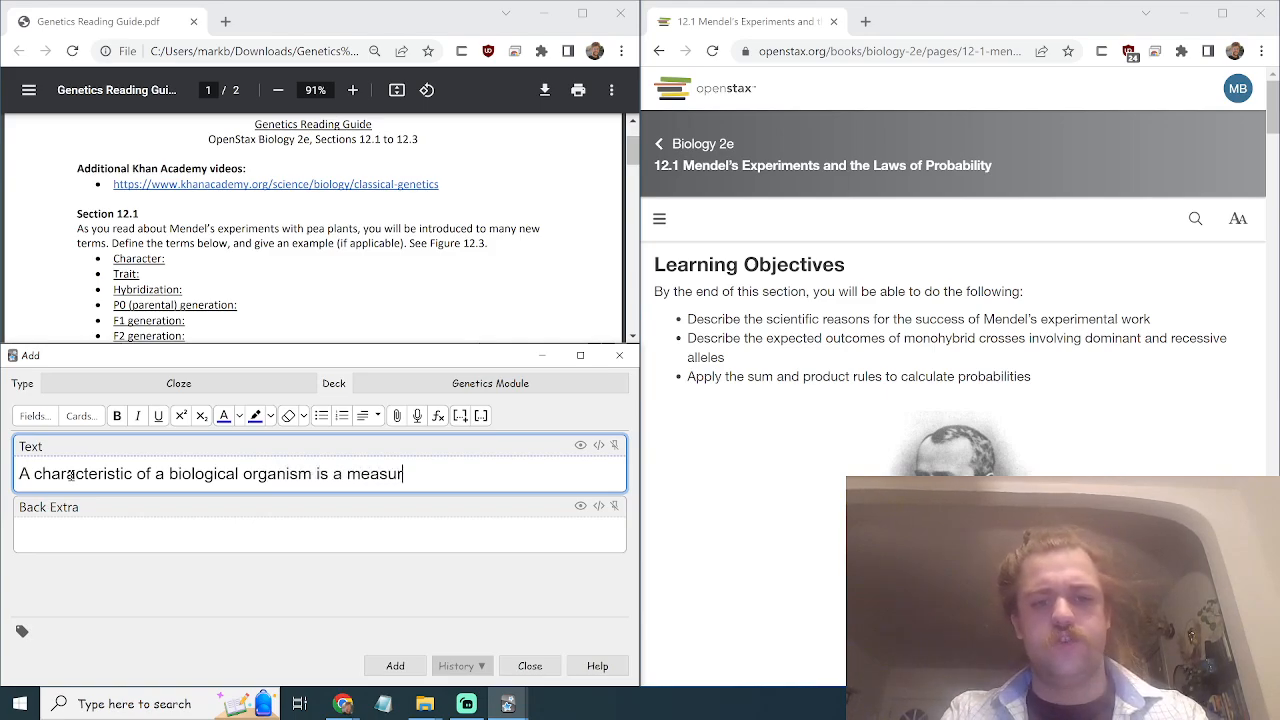
pyautogui.write('able aspect of')
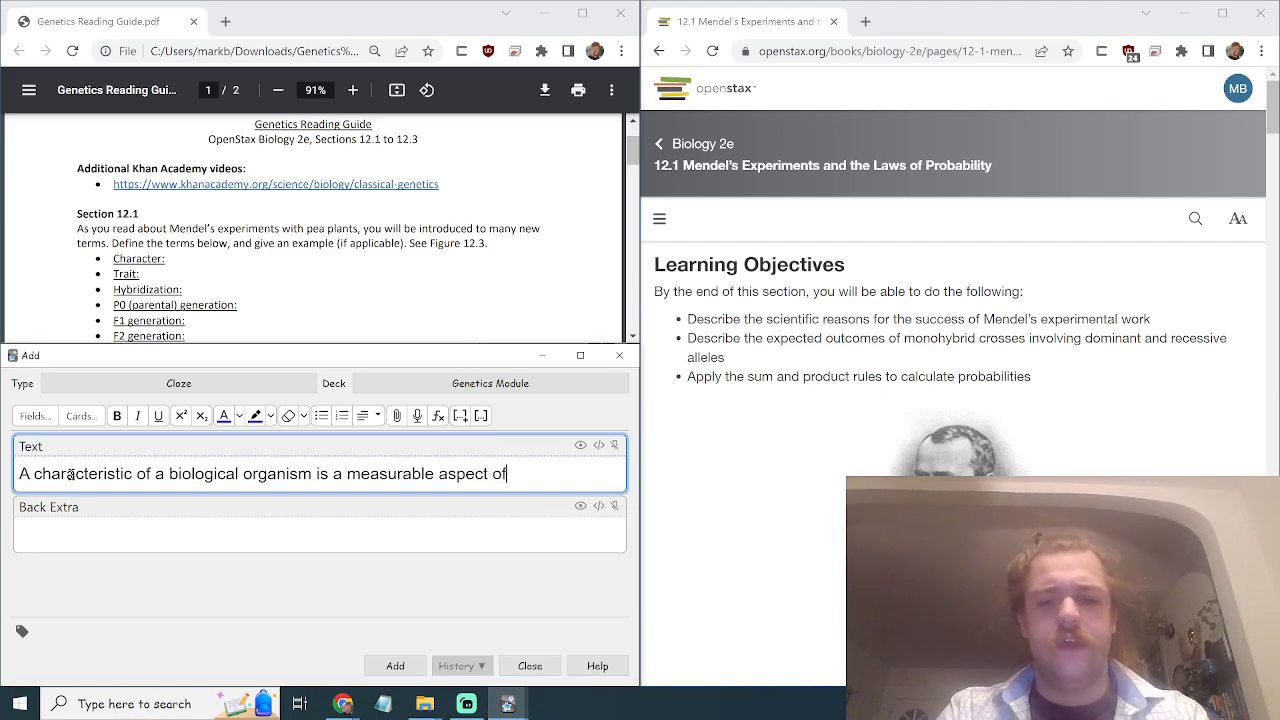
pyautogui.press('BackSpace')
pyautogui.press('BackSpace')
pyautogui.press('BackSpace')
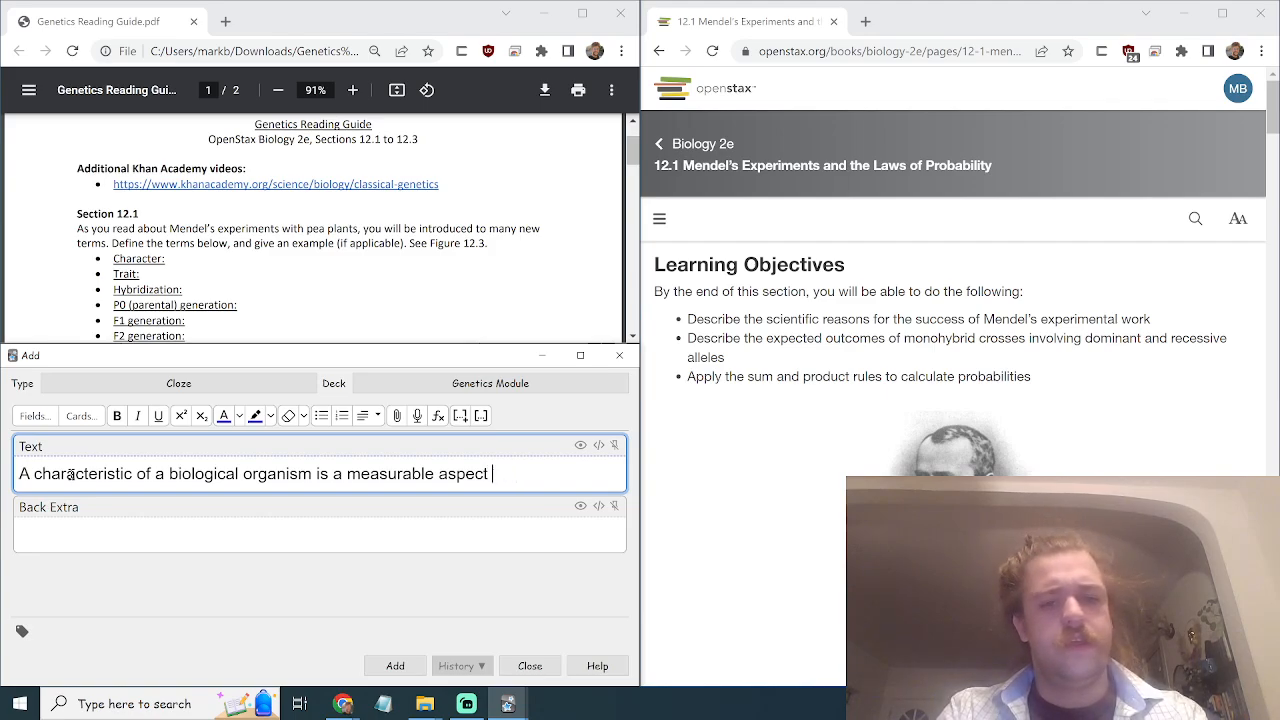
pyautogui.write('of i')
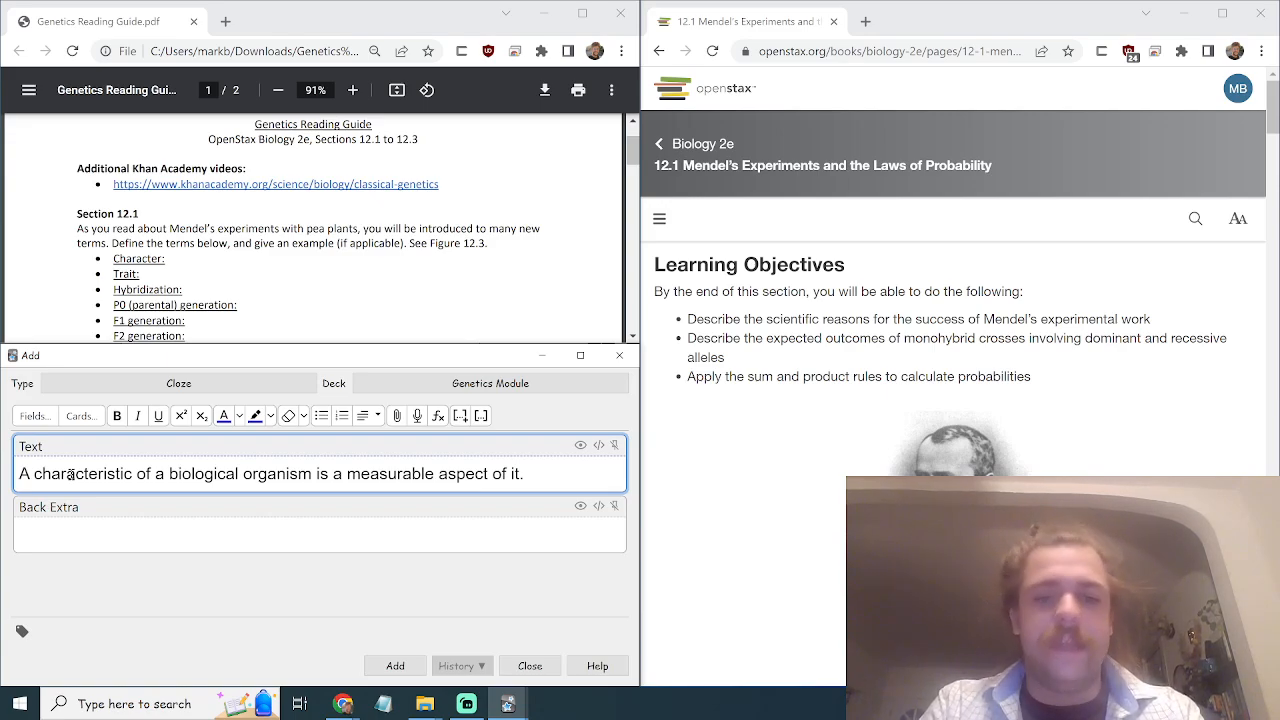
pyautogui.write('t, ')
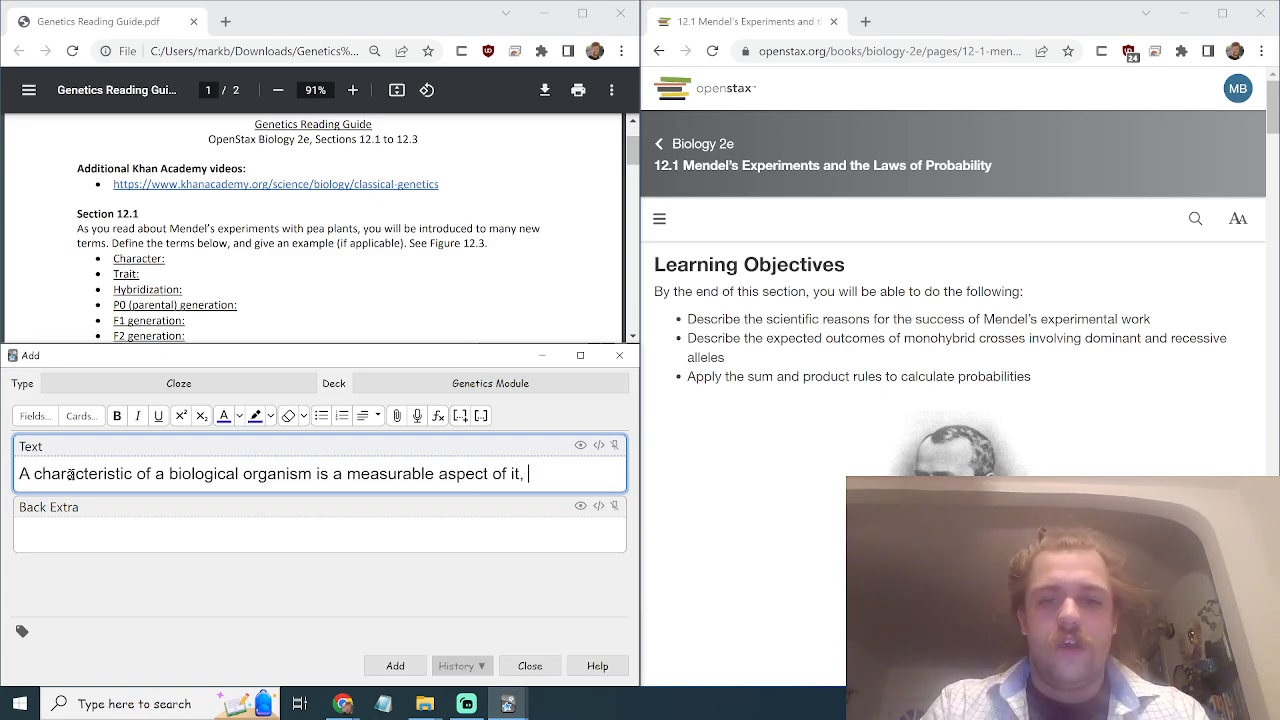
pyautogui.write('comprised on')
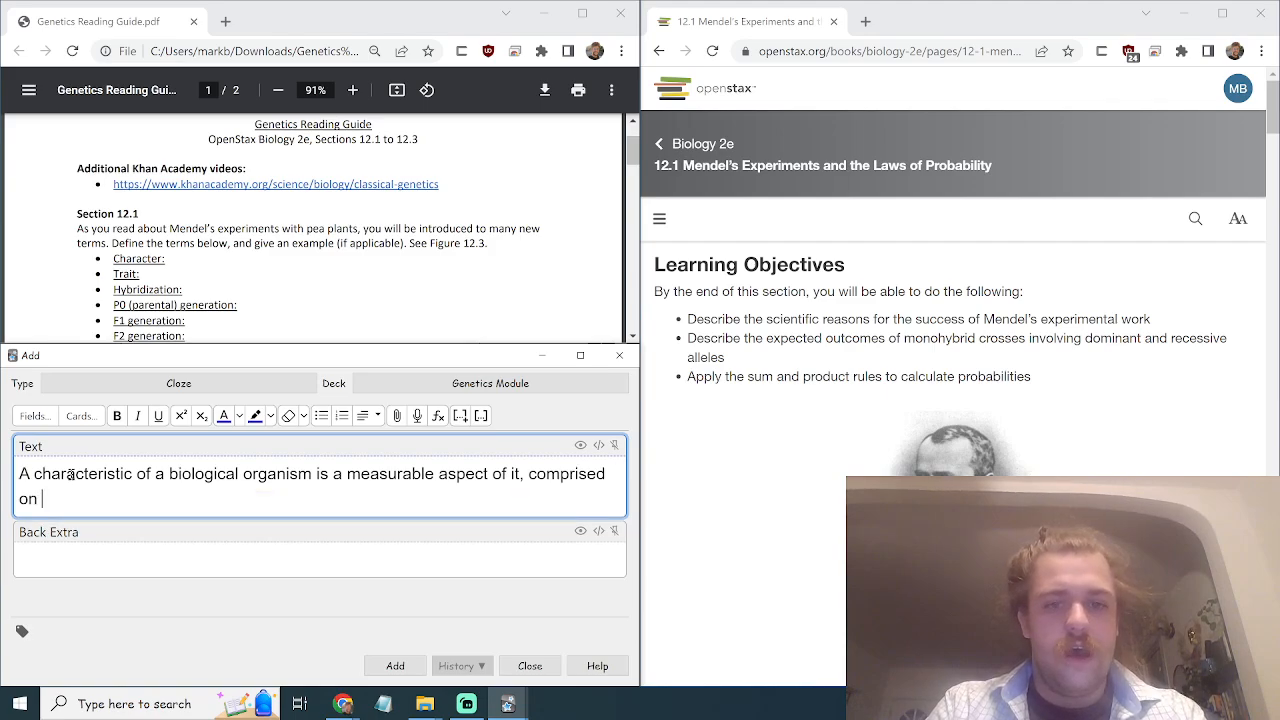
pyautogui.press('BackSpace')
pyautogui.write('f one ')
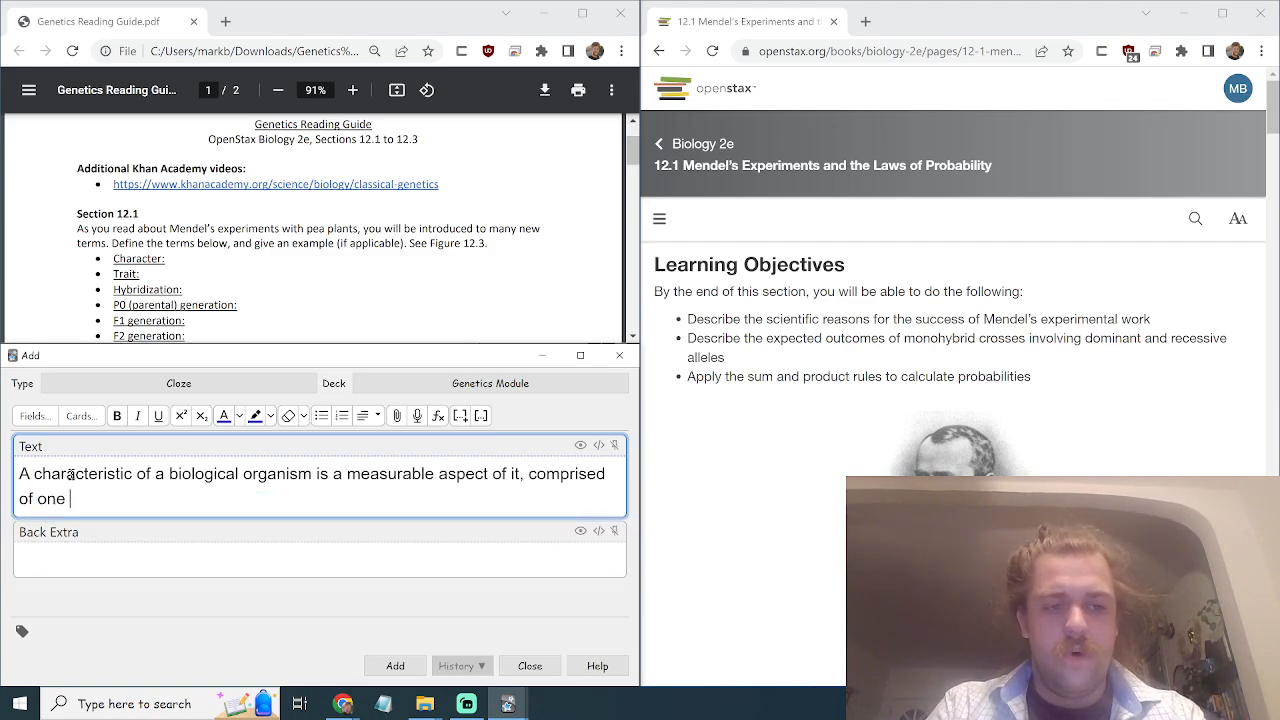
pyautogui.write('or more tra')
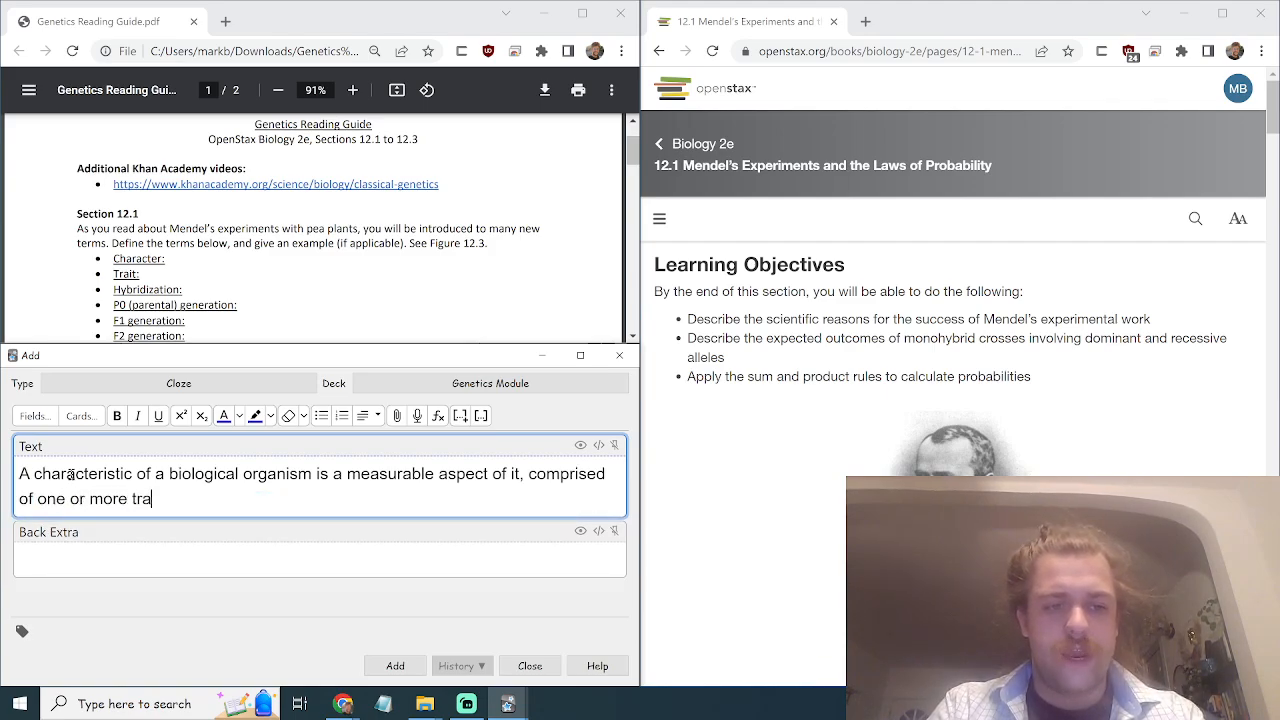
pyautogui.write('it expressions?')
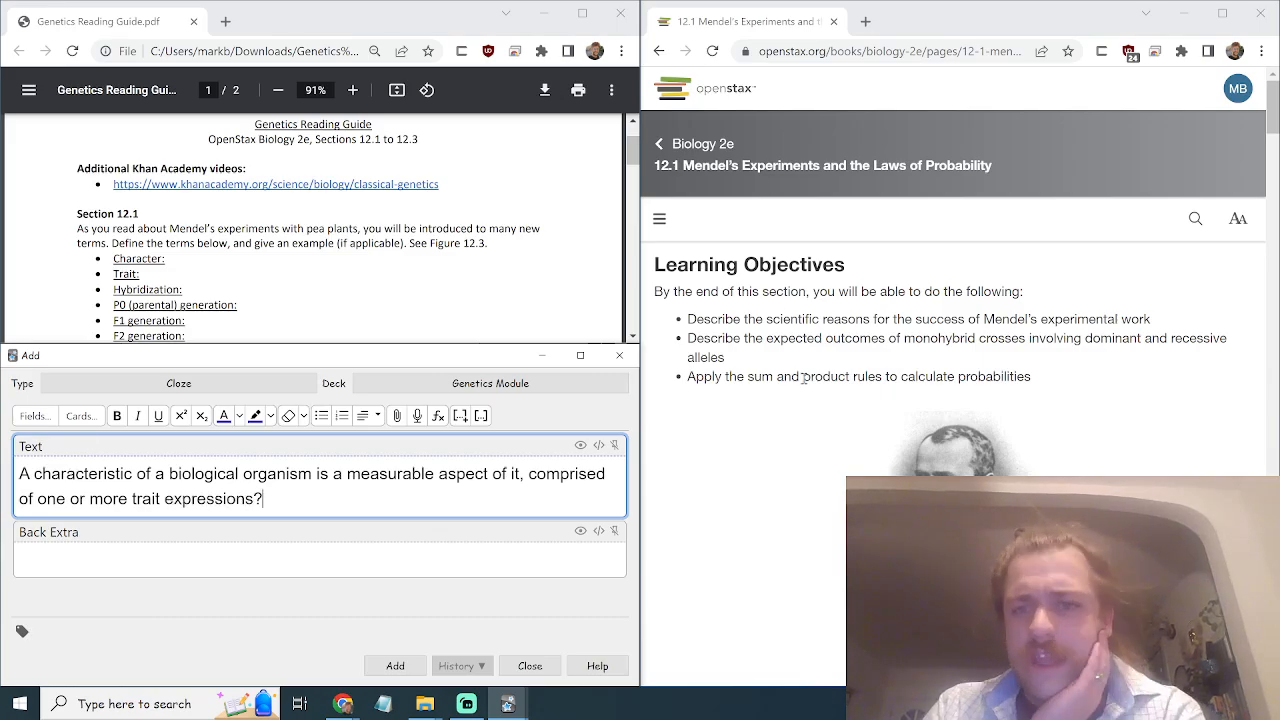
# Scroll through the open material and return to the OpenStax textbook page.
pyautogui.scroll(-10, 800, 420)
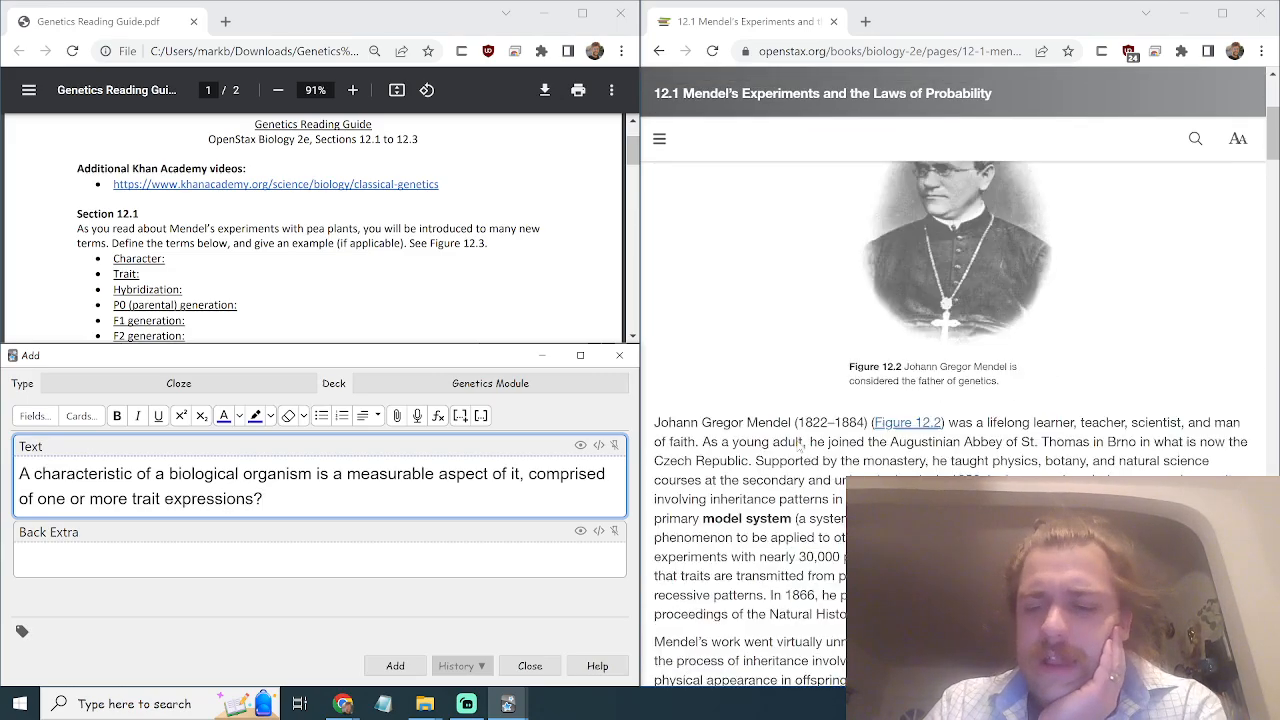
pyautogui.scroll(5, 800, 446)
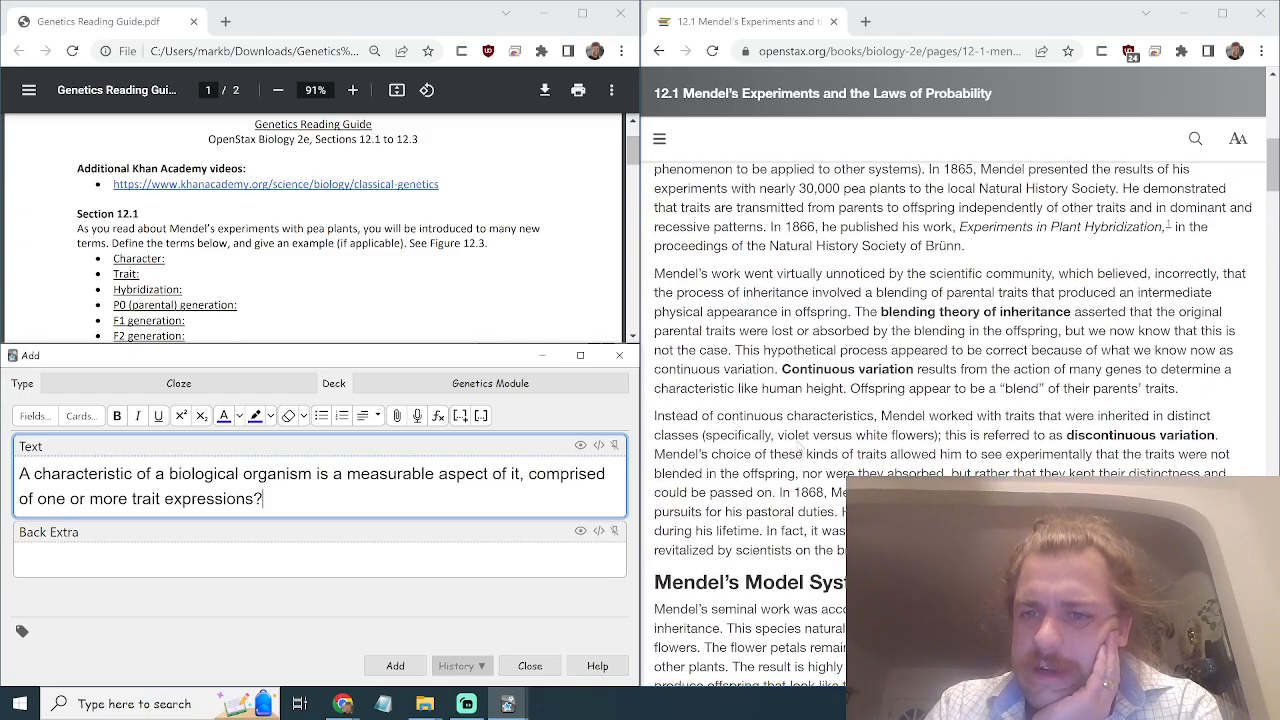
pyautogui.scroll(1, 800, 450)
pyautogui.scroll(-10, 800, 447)
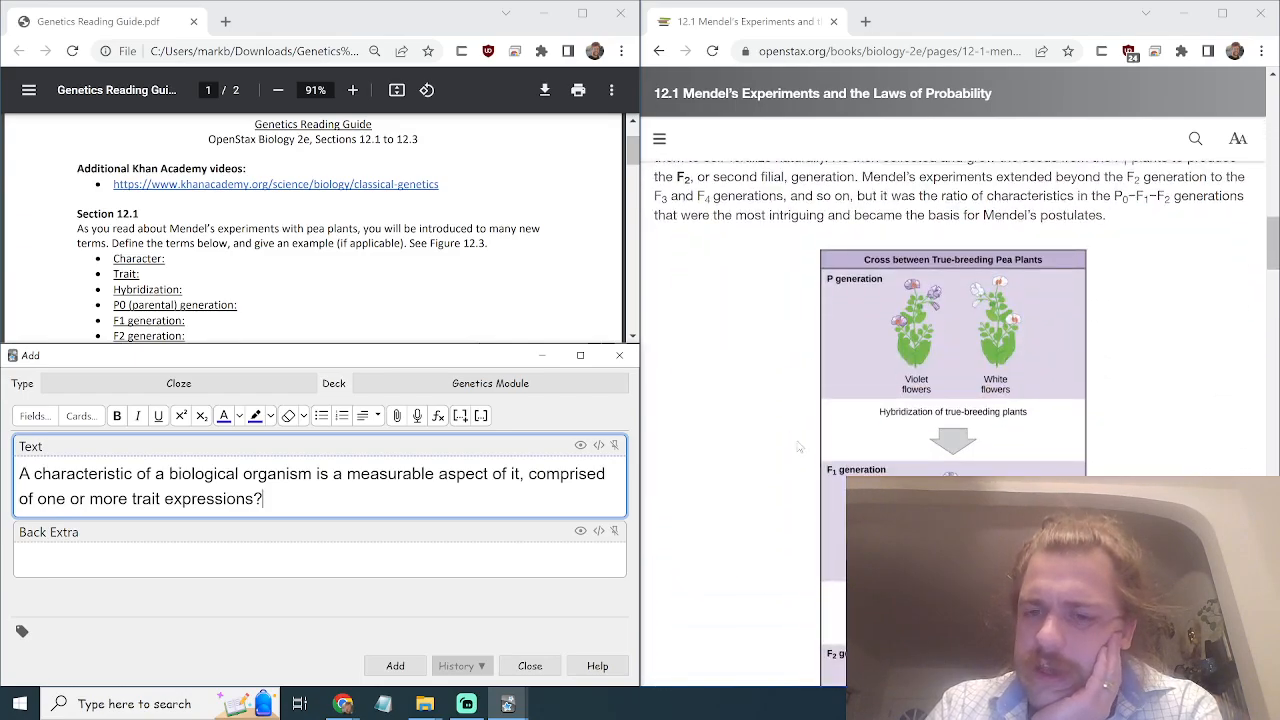
pyautogui.scroll(2, 800, 447)
pyautogui.scroll(1, 798, 447)
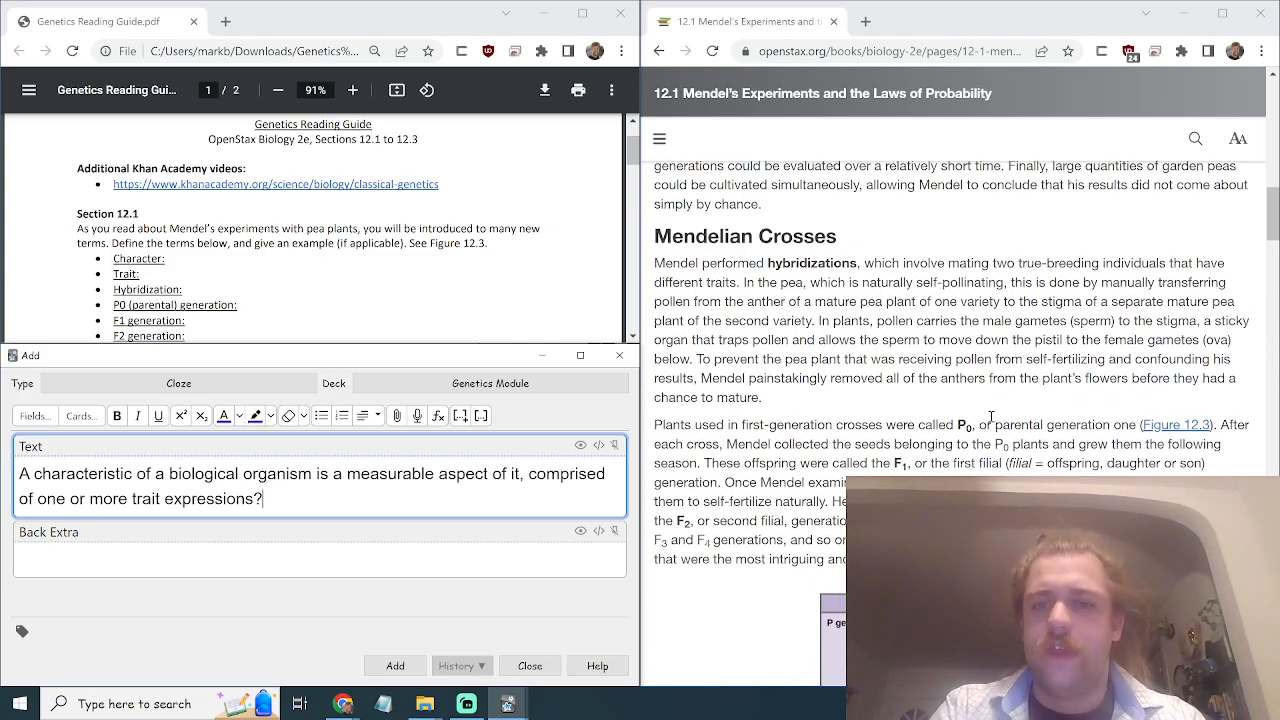
pyautogui.click(1040, 376)
# Search the page for 'char' and step to the Garden Pea Characteristics heading match.
pyautogui.hotkey('ctrl', 'f')
pyautogui.write('c')
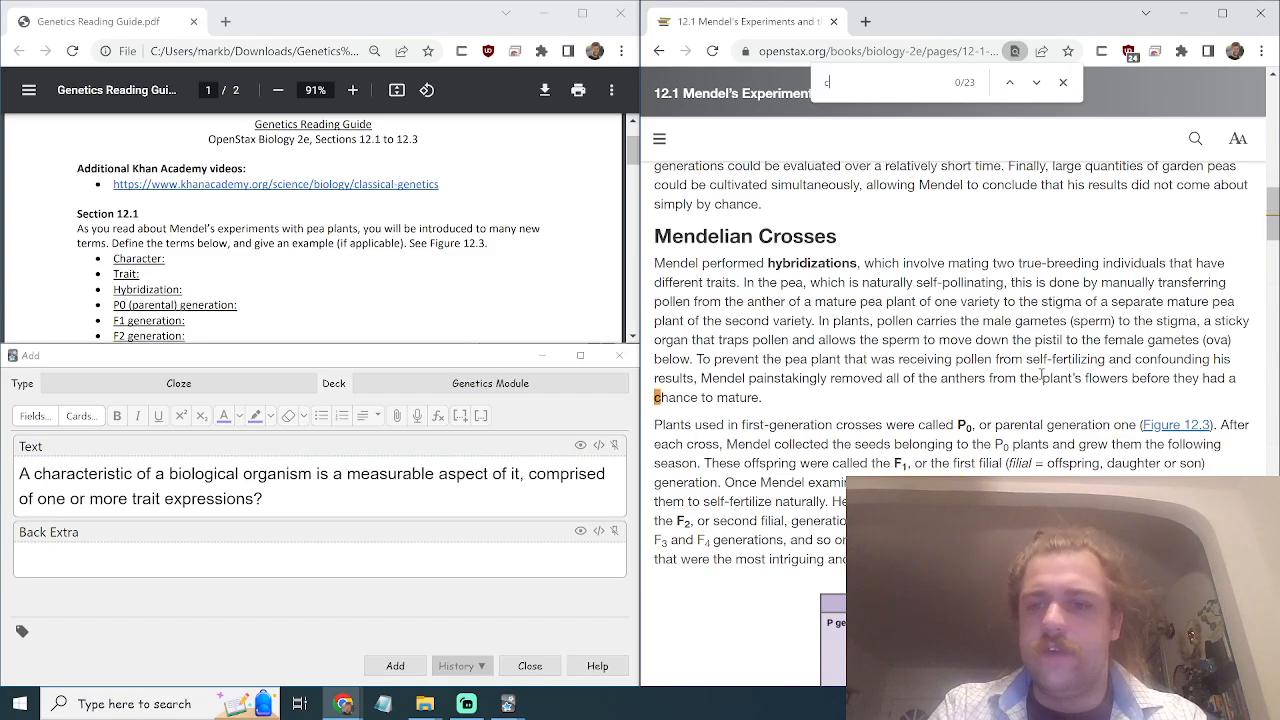
pyautogui.write('hara')
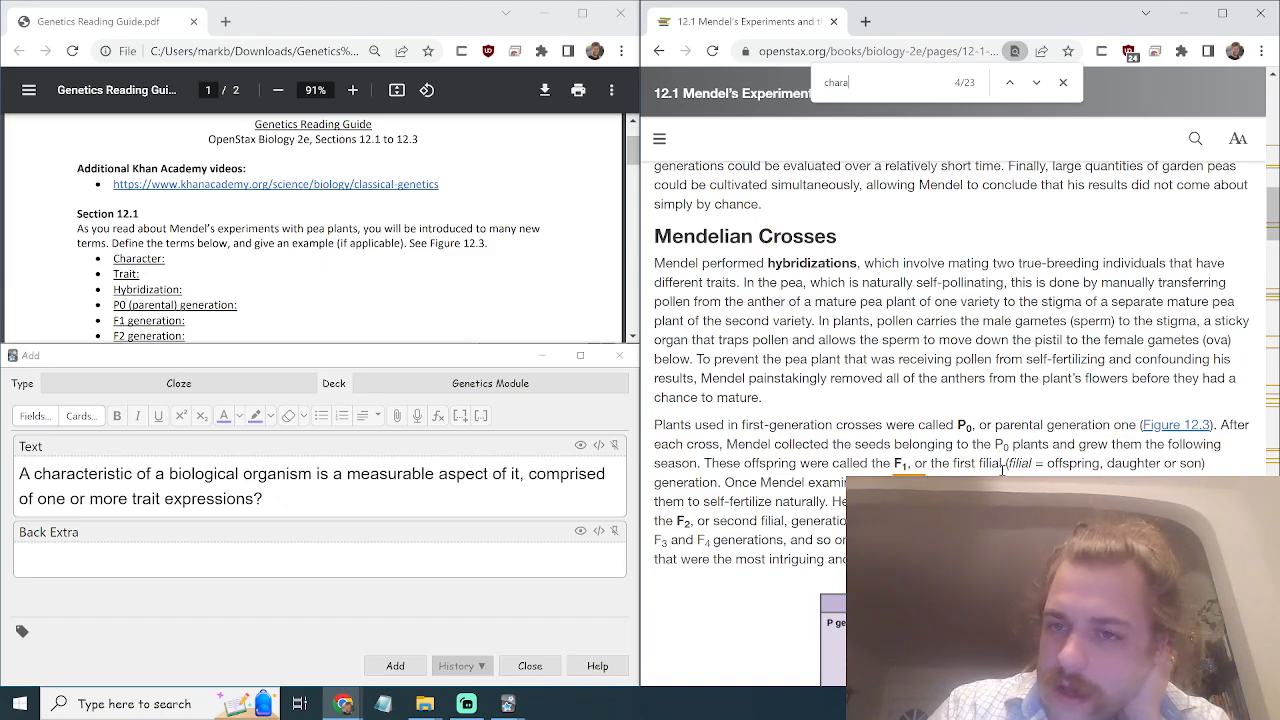
pyautogui.click(1017, 88)
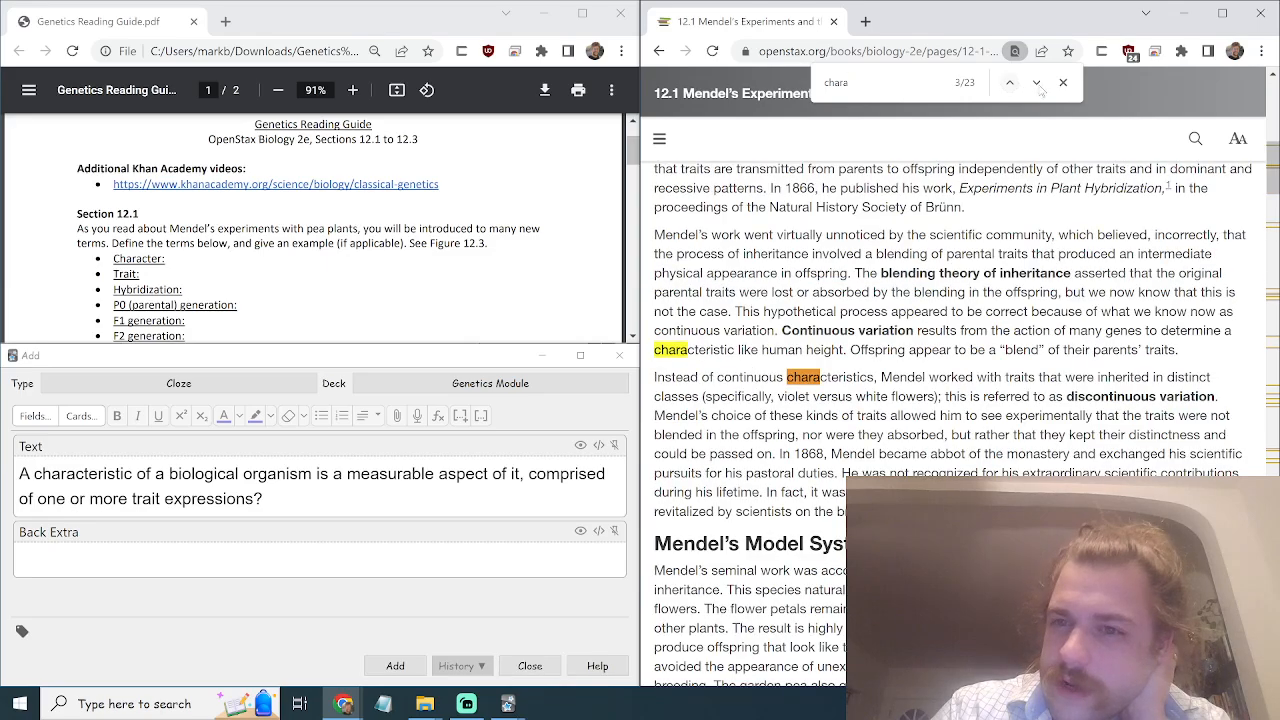
pyautogui.click(1044, 86)
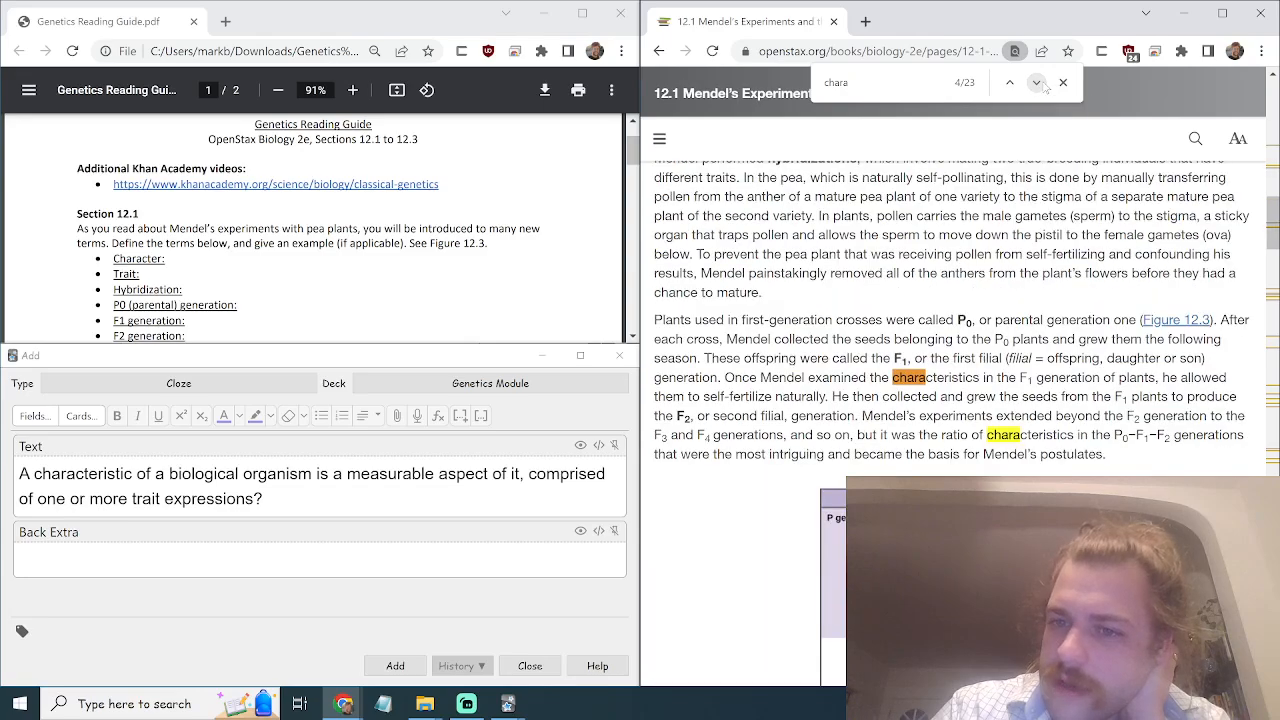
pyautogui.click(1044, 86)
pyautogui.click(1044, 86)
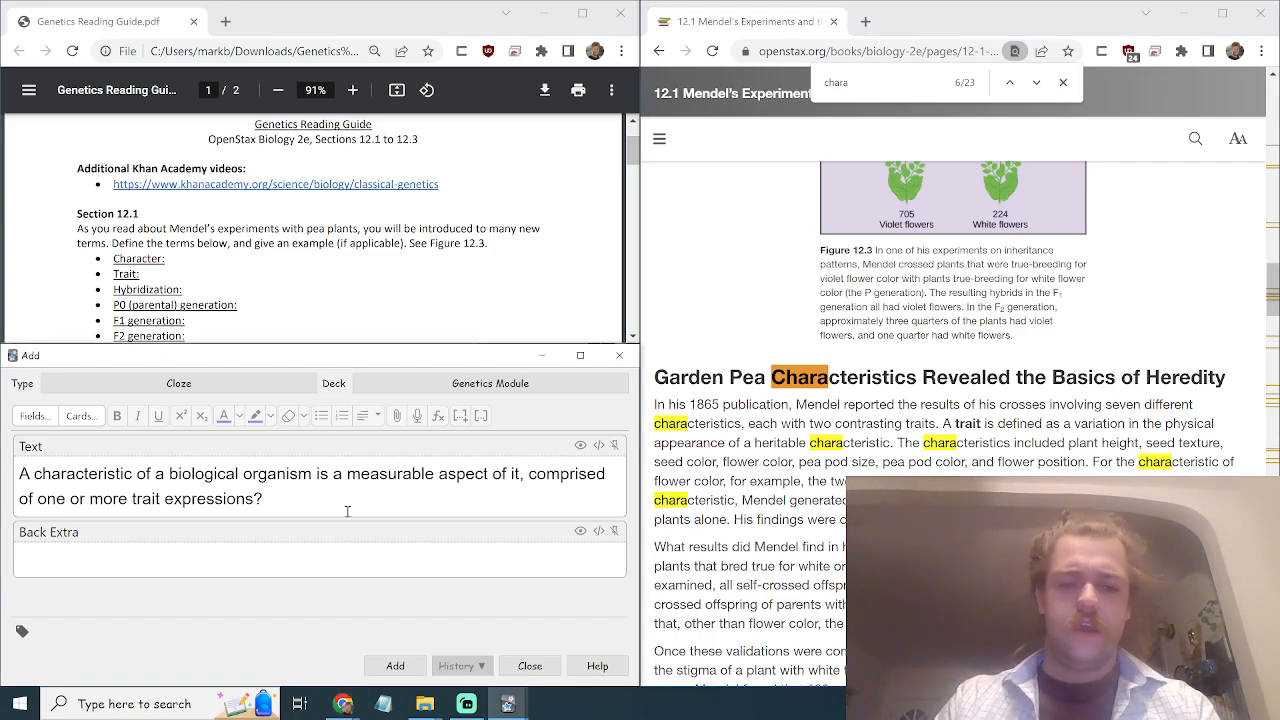
# Reword the card: 'characteristic is an aspect of an organism, expressed in one or more heritable traits. Examples are'.
pyautogui.moveTo(298, 508); pyautogui.dragTo(434, 488)
pyautogui.keyDown('shift'); pyautogui.click(520, 474); pyautogui.keyUp('shift')
pyautogui.press('BackSpace')
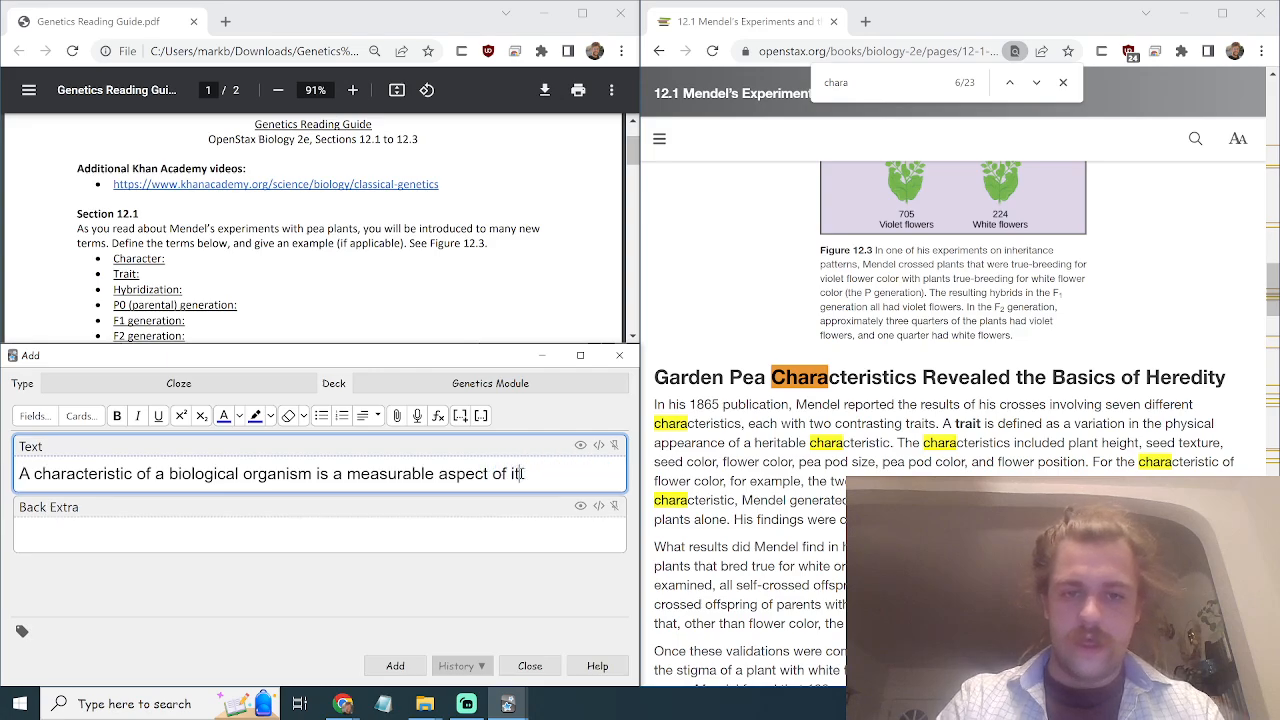
pyautogui.press('BackSpace')
pyautogui.press('BackSpace')
pyautogui.press('BackSpace')
pyautogui.press('BackSpace')
pyautogui.press('BackSpace')
pyautogui.press('BackSpace')
pyautogui.press('BackSpace')
pyautogui.press('BackSpace')
pyautogui.press('BackSpace')
pyautogui.press('BackSpace')
pyautogui.press('BackSpace')
pyautogui.press('BackSpace')
pyautogui.press('BackSpace')
pyautogui.press('BackSpace')
pyautogui.press('BackSpace')
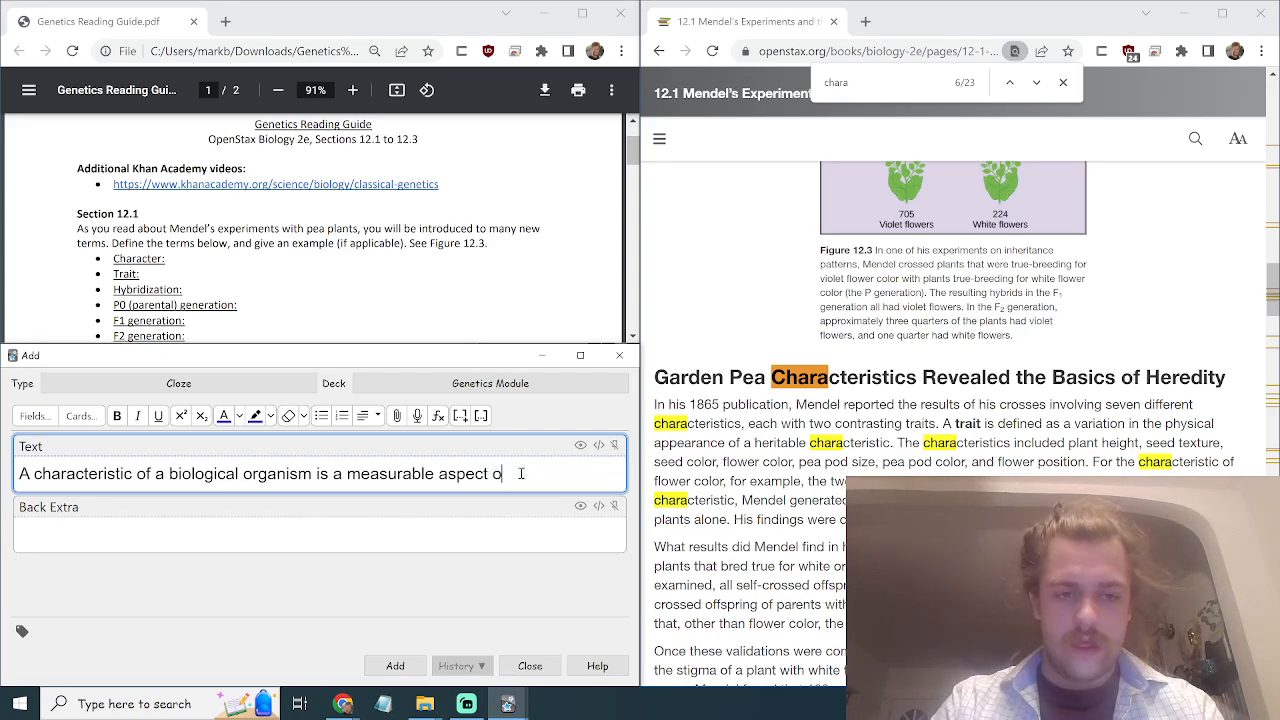
pyautogui.keyDown('shift'); pyautogui.click(137, 474); pyautogui.keyUp('shift')
pyautogui.write('isa')
pyautogui.press('BackSpace')
pyautogui.press('BackSpace')
pyautogui.write('a')
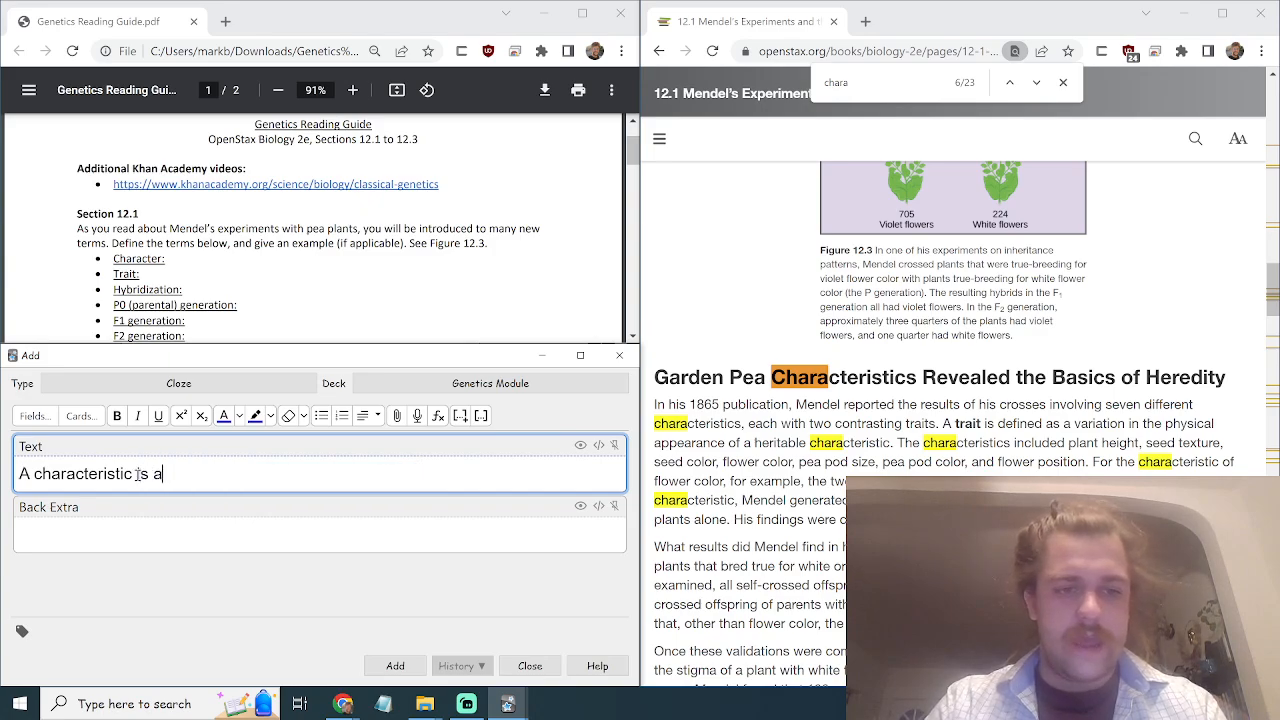
pyautogui.write('n ')
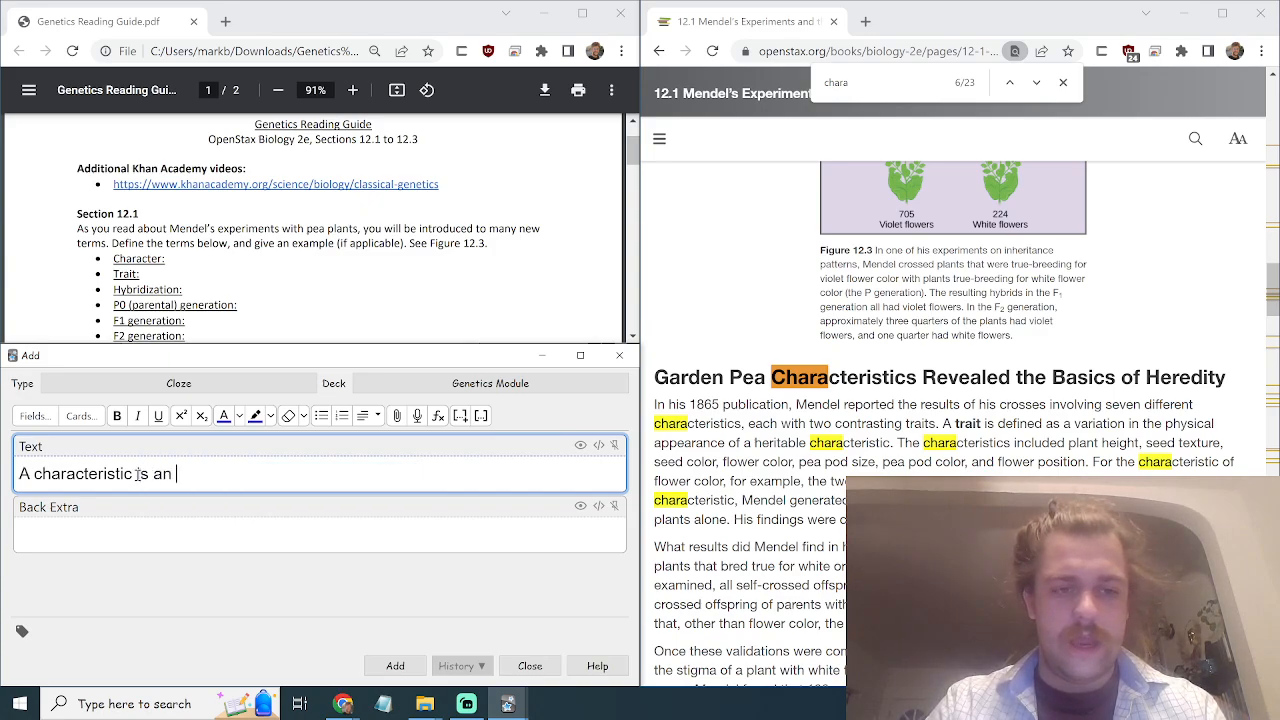
pyautogui.write('aespect of')
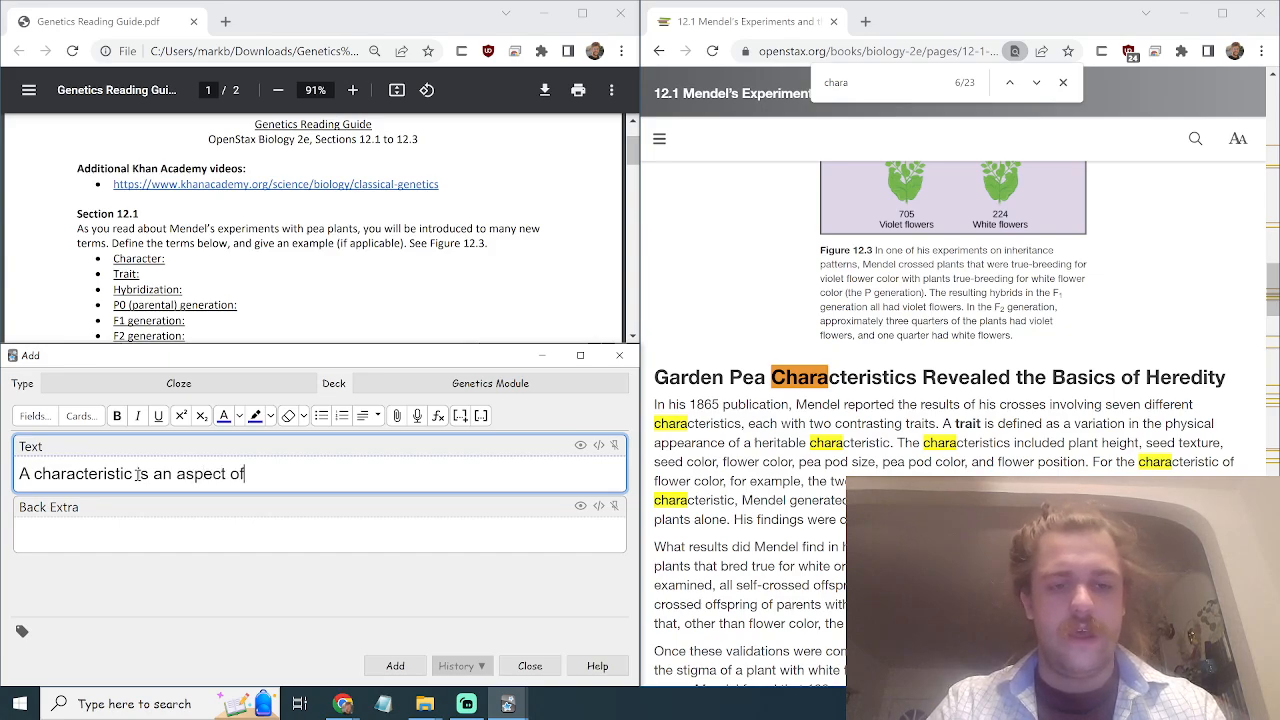
pyautogui.write(' an organism')
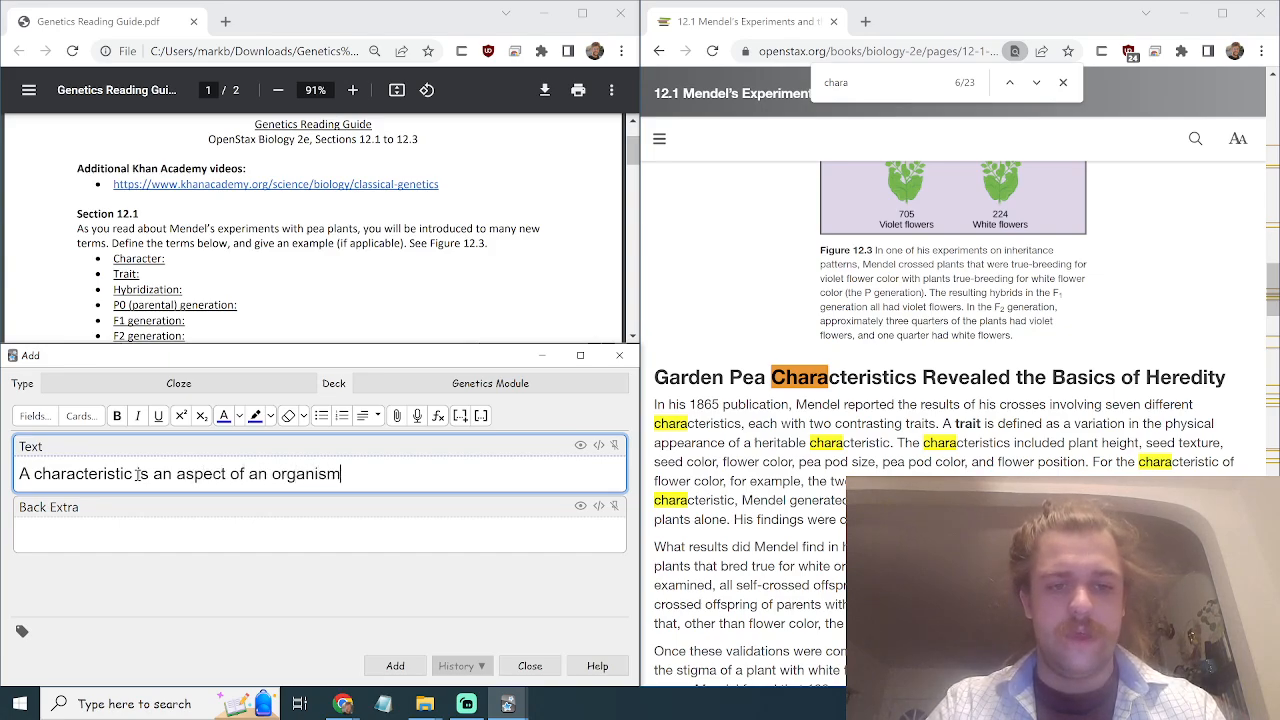
pyautogui.write(', expressed in ')
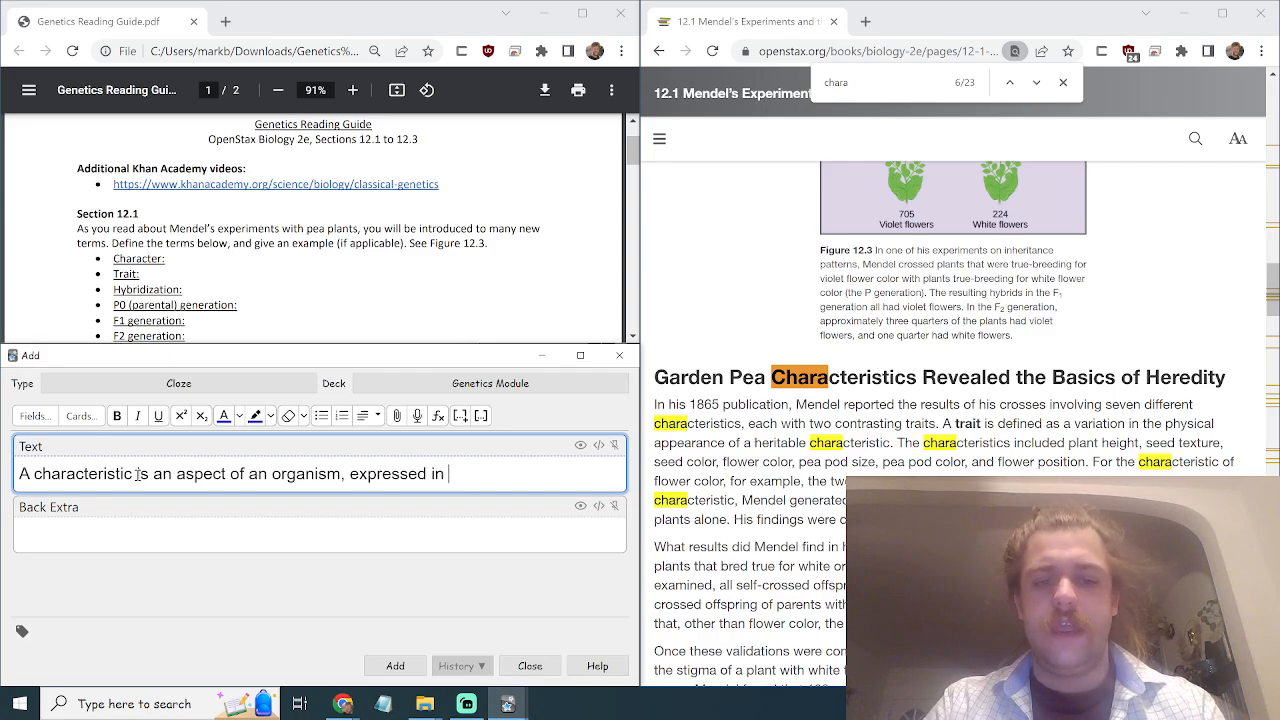
pyautogui.write('one or more hertib')
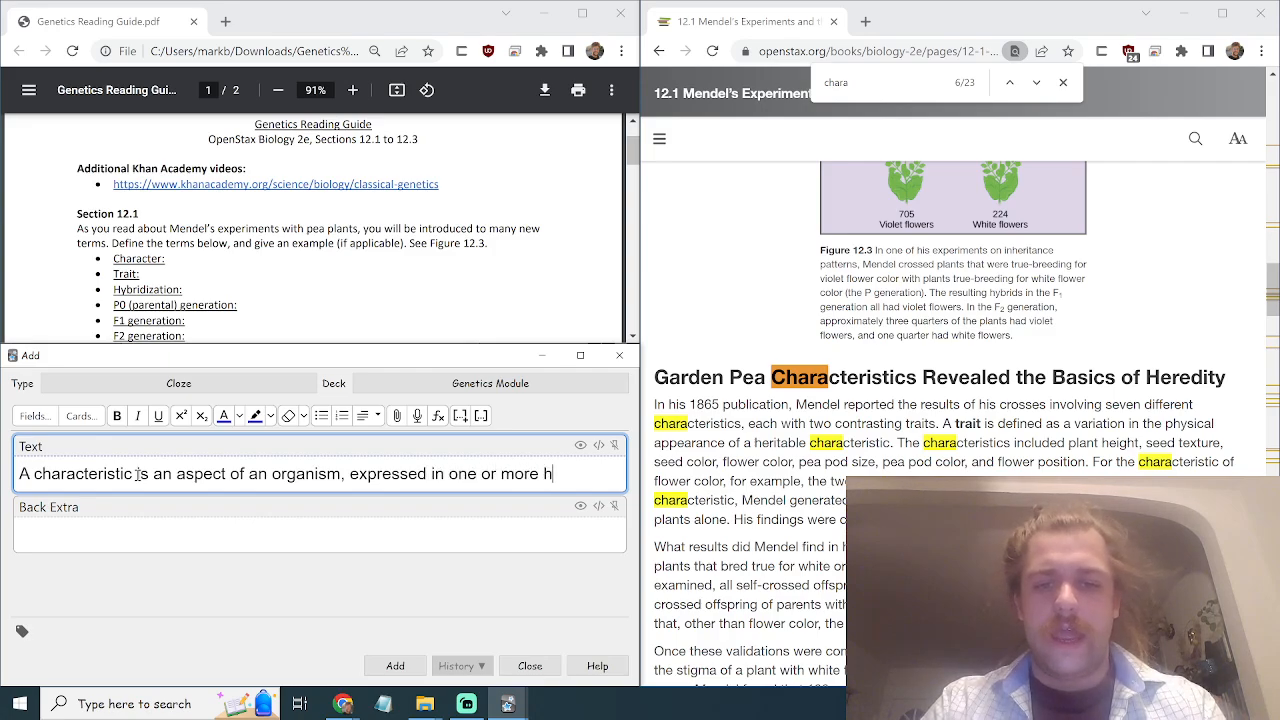
pyautogui.press('BackSpace')
pyautogui.press('BackSpace')
pyautogui.press('BackSpace')
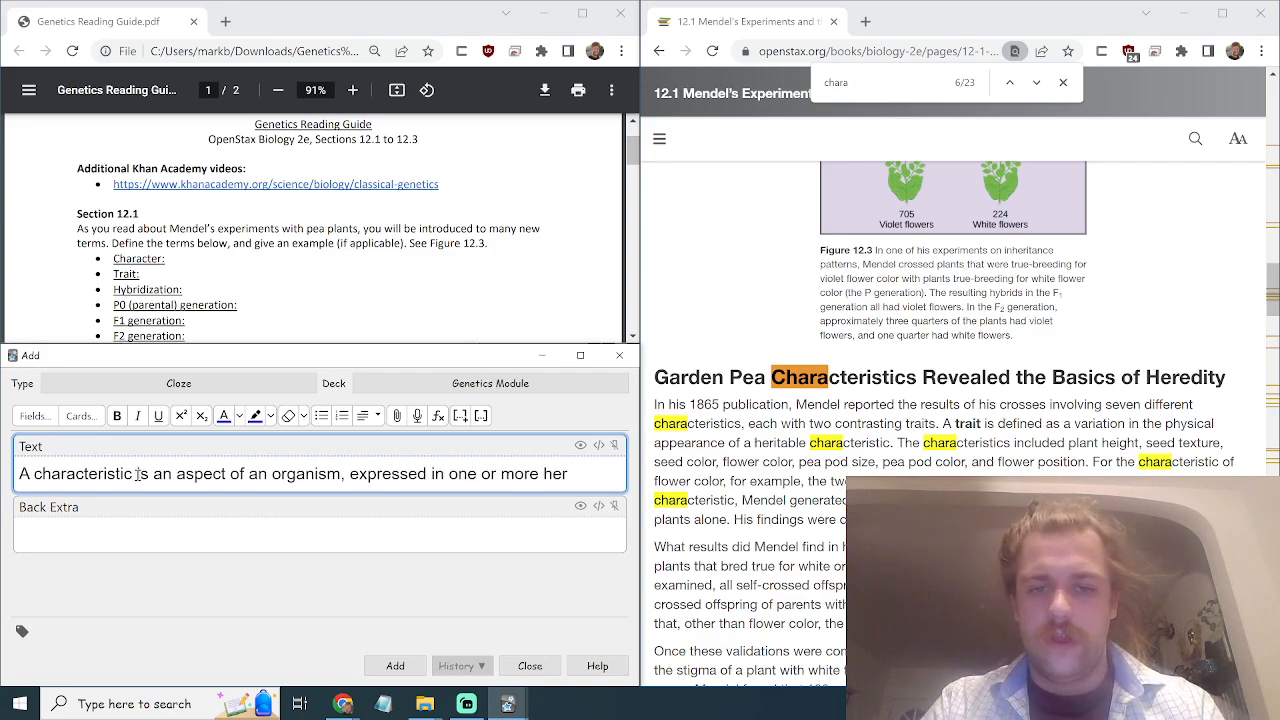
pyautogui.write('itable t')
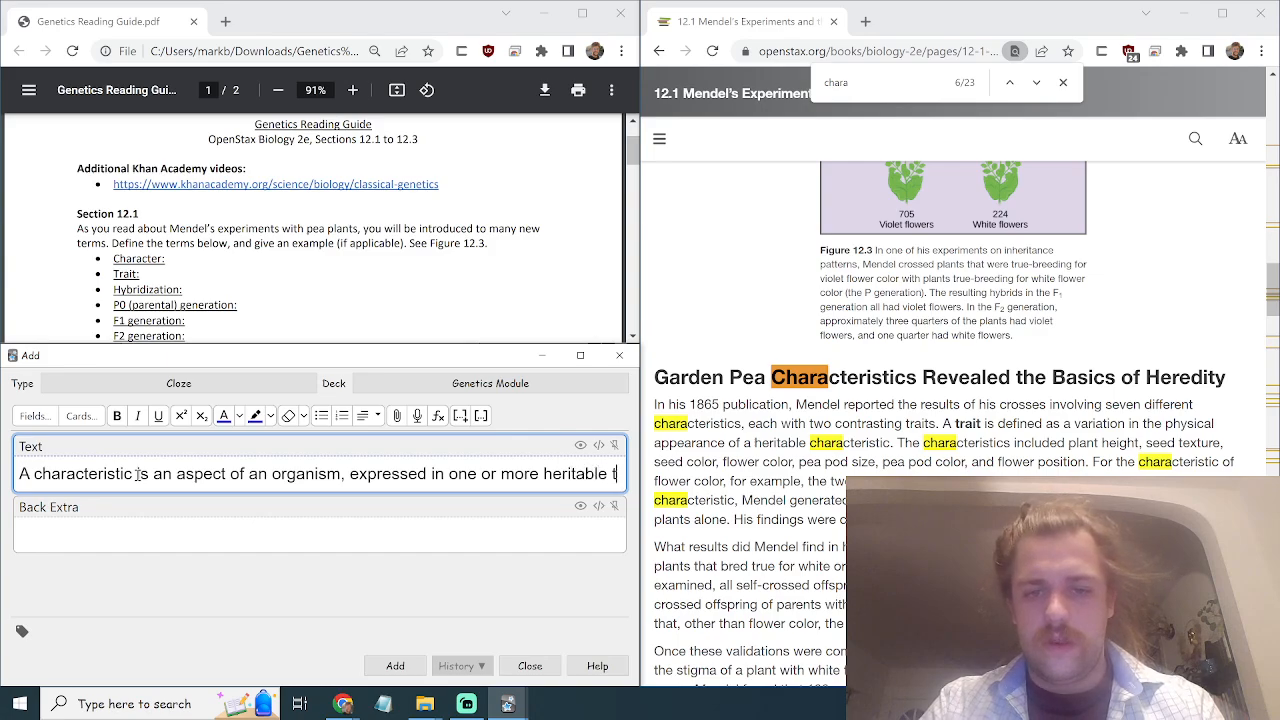
pyautogui.write('raits. Examples are')
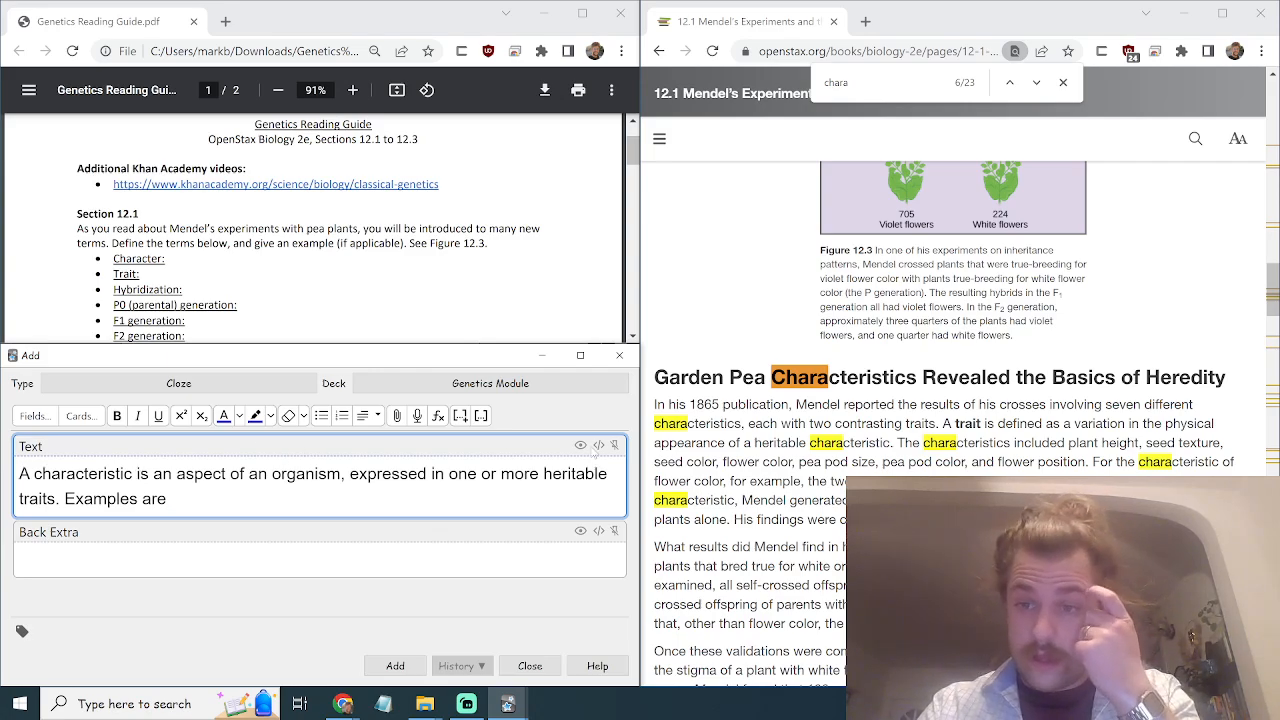
# Copy the textbook's example characteristics and paste them after 'Examples are' in the card.
pyautogui.moveTo(1084, 465); pyautogui.dragTo(1068, 442)
pyautogui.hotkey('ctrl', 'c')
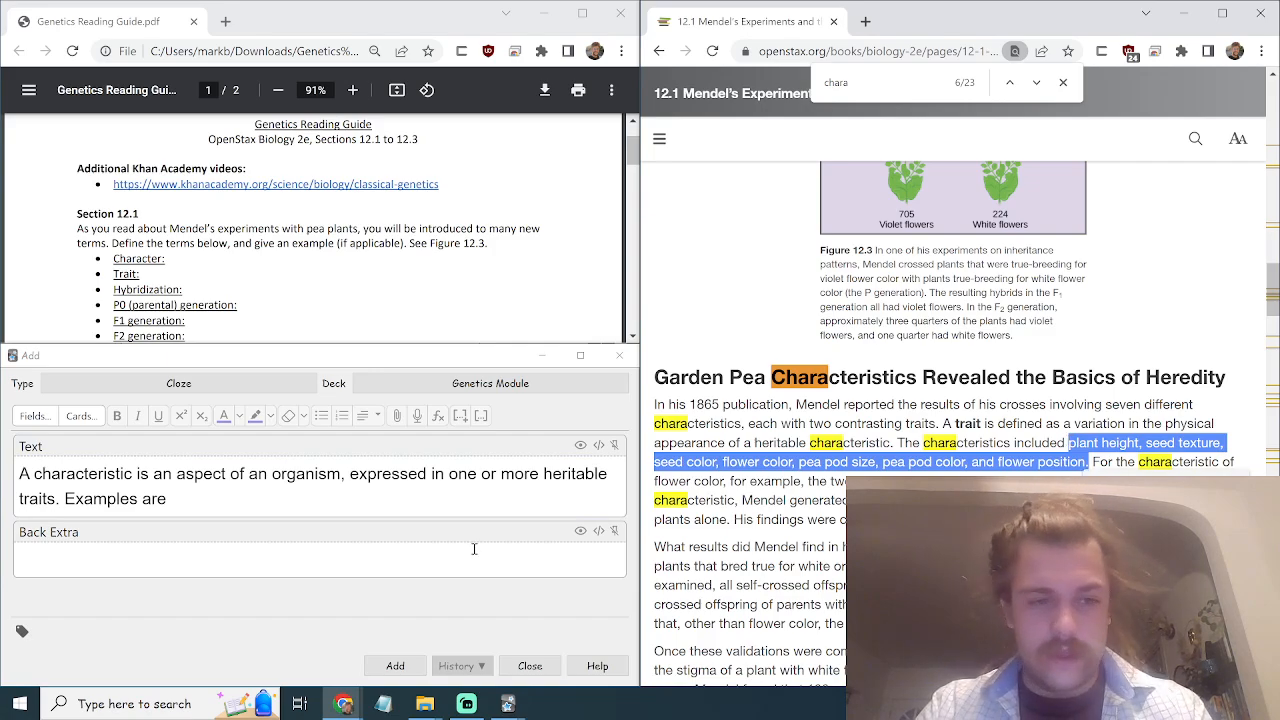
pyautogui.click(410, 500)
pyautogui.hotkey('ctrl', 'v')
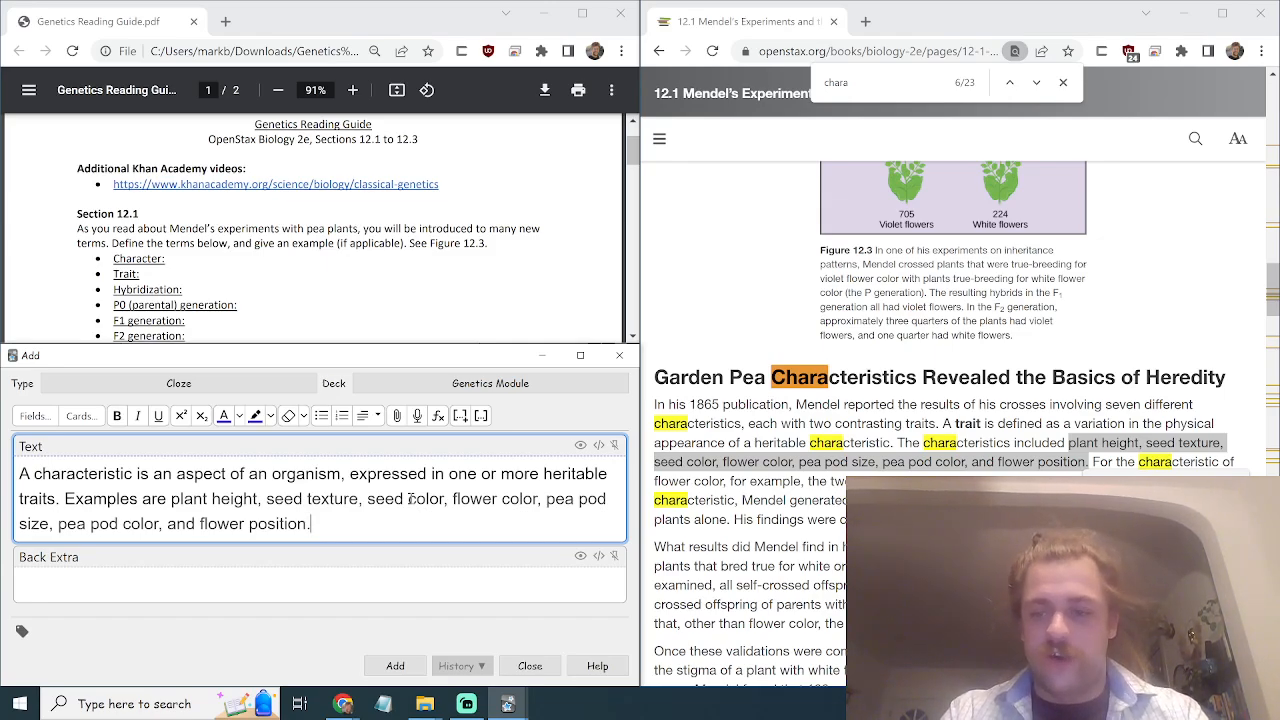
pyautogui.click(806, 500)
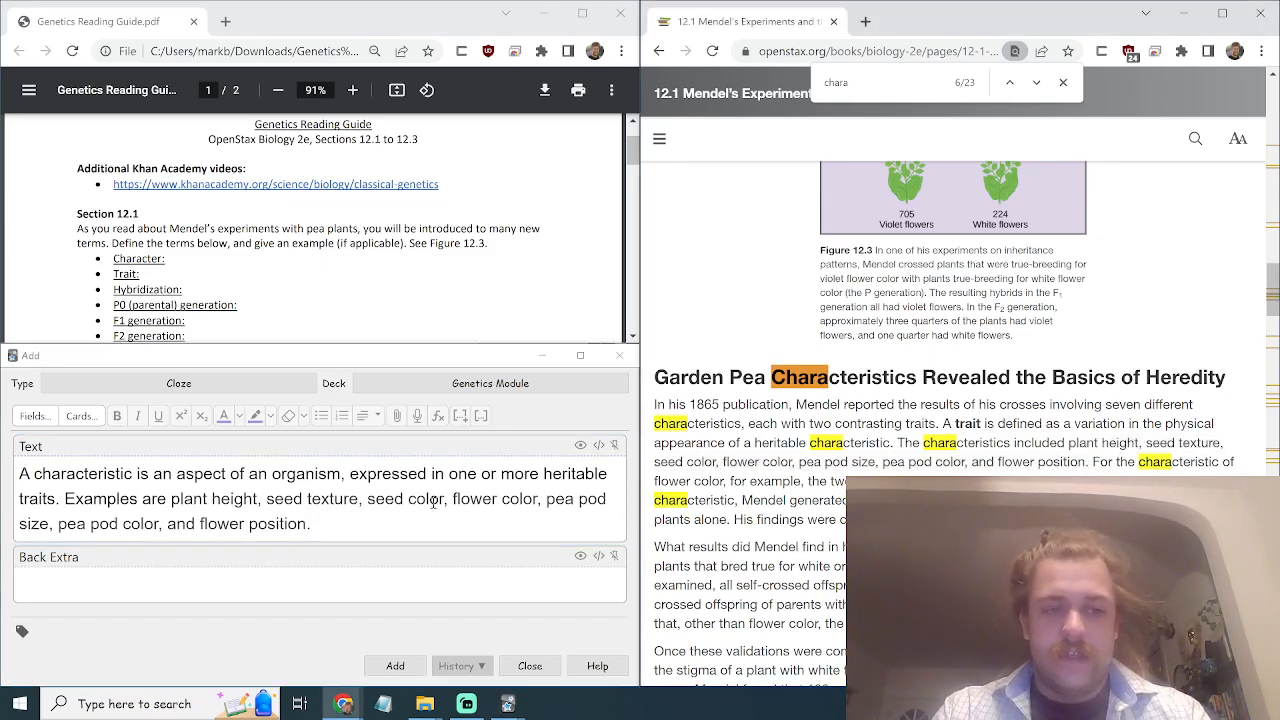
pyautogui.click(271, 511)
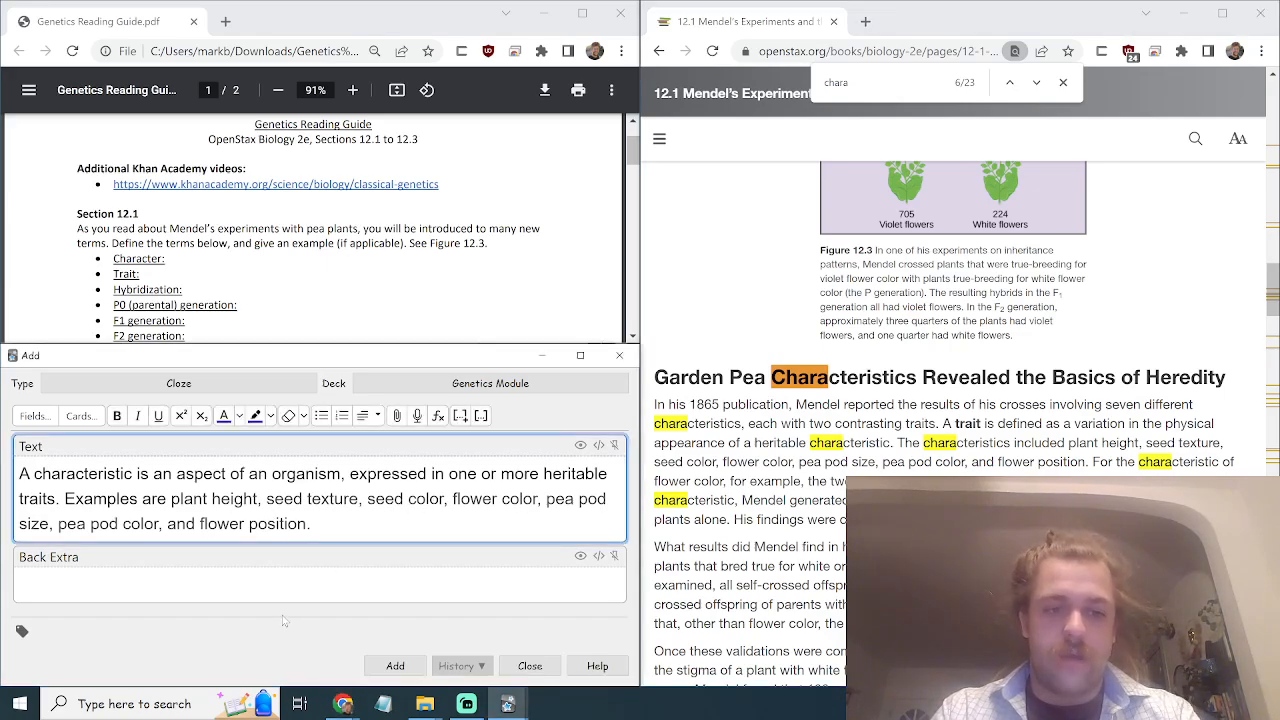
pyautogui.click(294, 592)
pyautogui.click(309, 524)
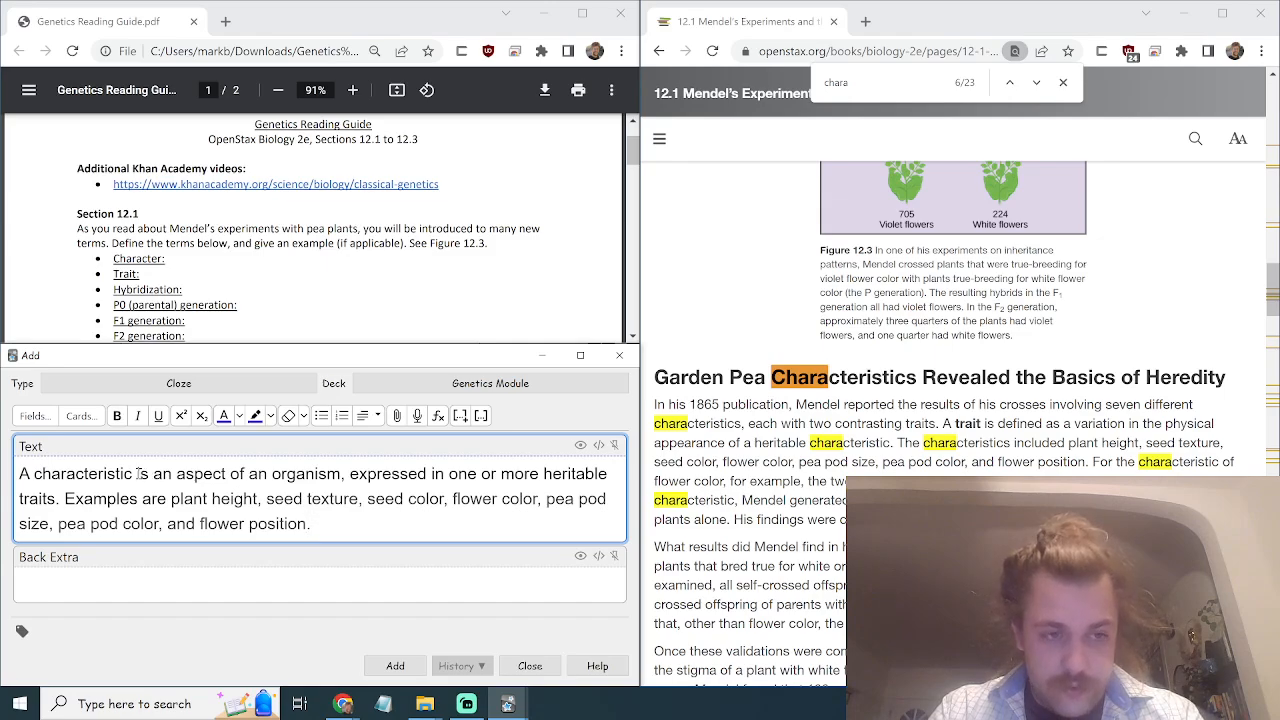
# Make 'characteristic' and 'one or more heritable traits' the first cloze deletion (c1).
pyautogui.moveTo(138, 474); pyautogui.dragTo(34, 473)
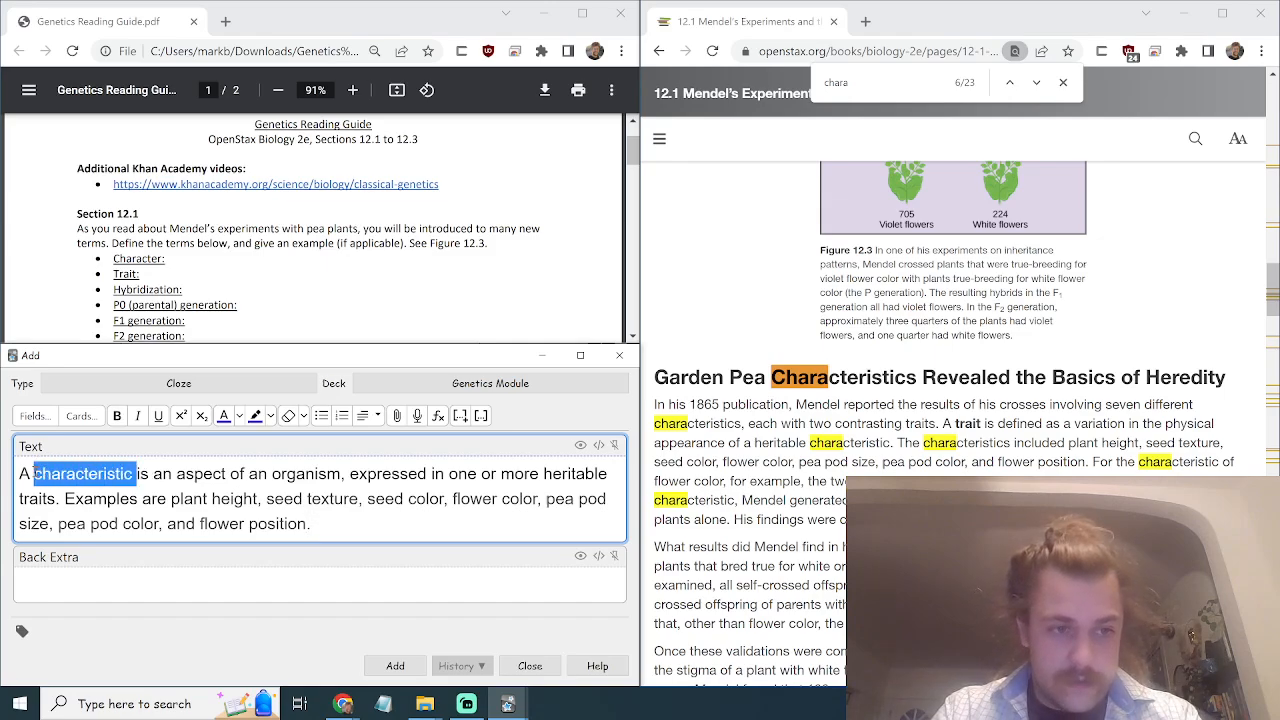
pyautogui.click(481, 416)
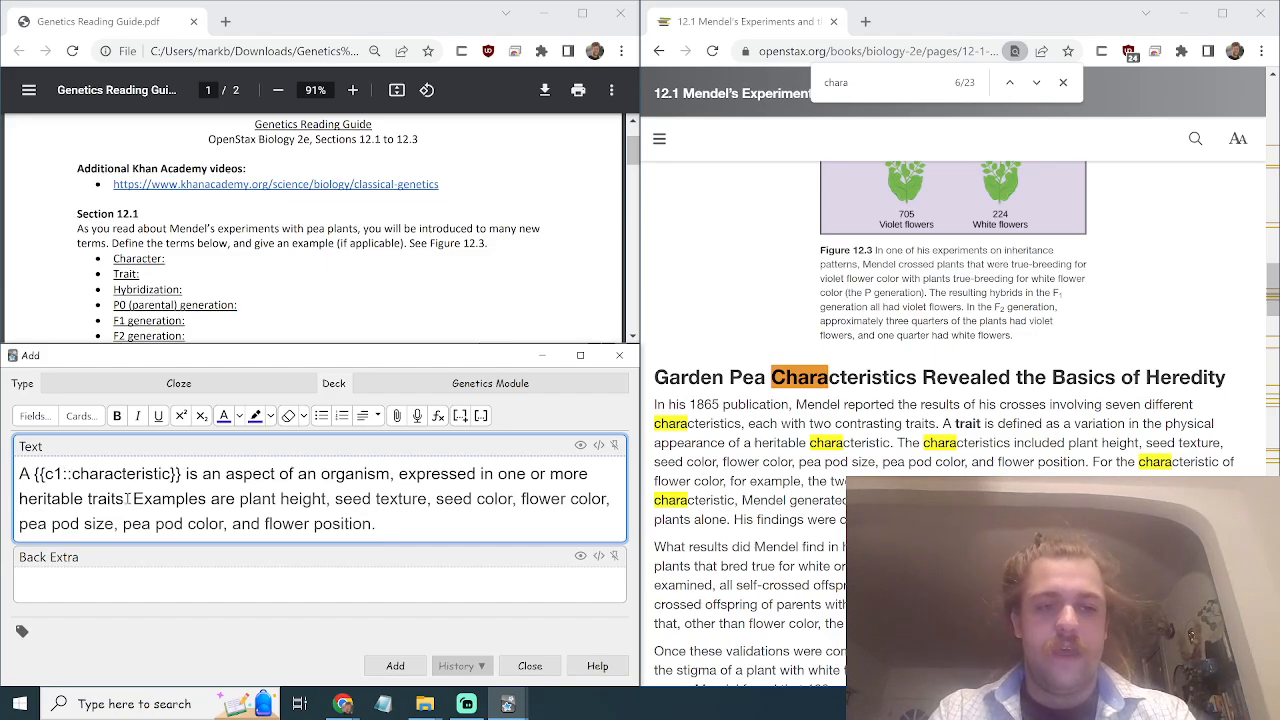
pyautogui.moveTo(125, 500); pyautogui.dragTo(497, 477)
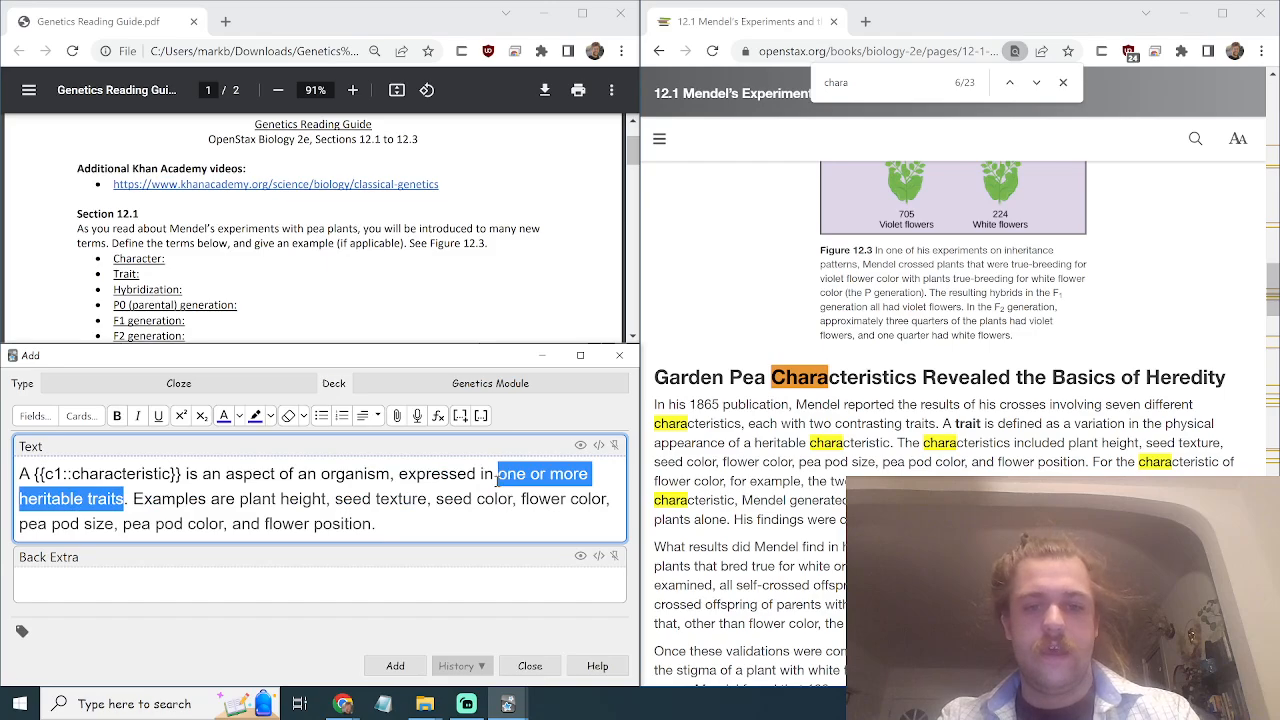
pyautogui.click(481, 415)
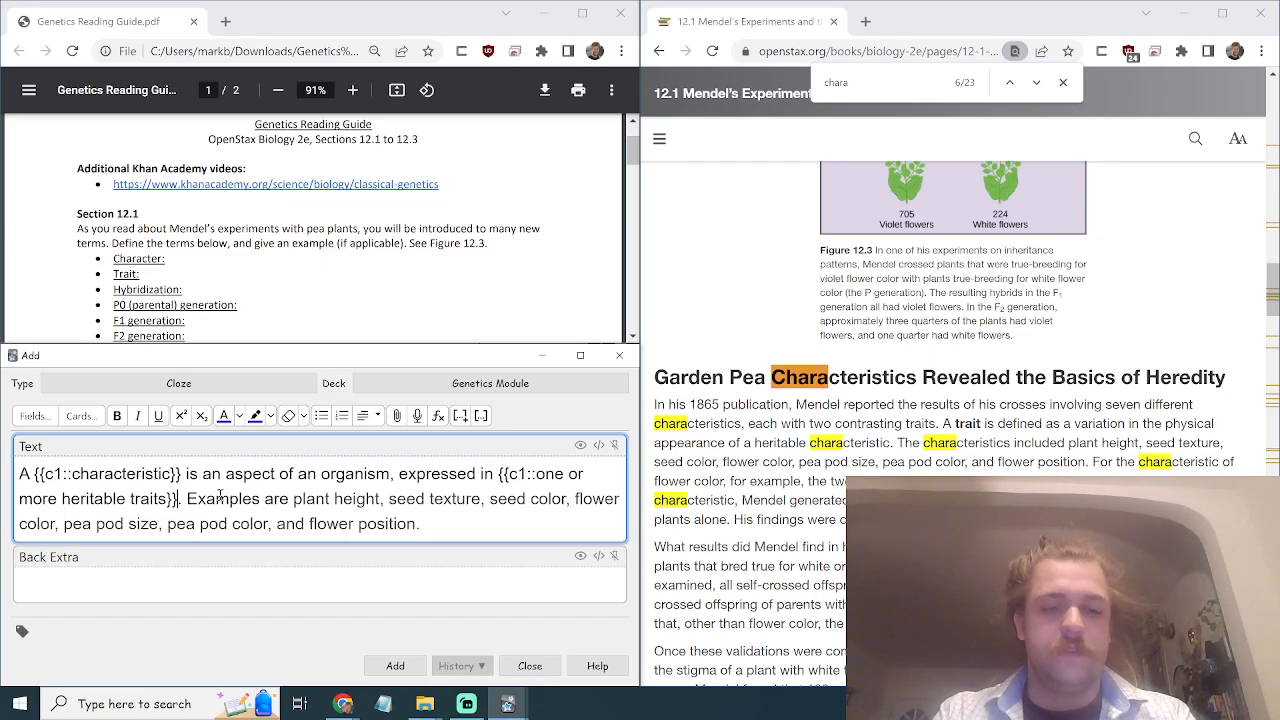
# Make the example list a second cloze starting at 'plant height', then add the note.
pyautogui.moveTo(422, 531); pyautogui.dragTo(187, 499)
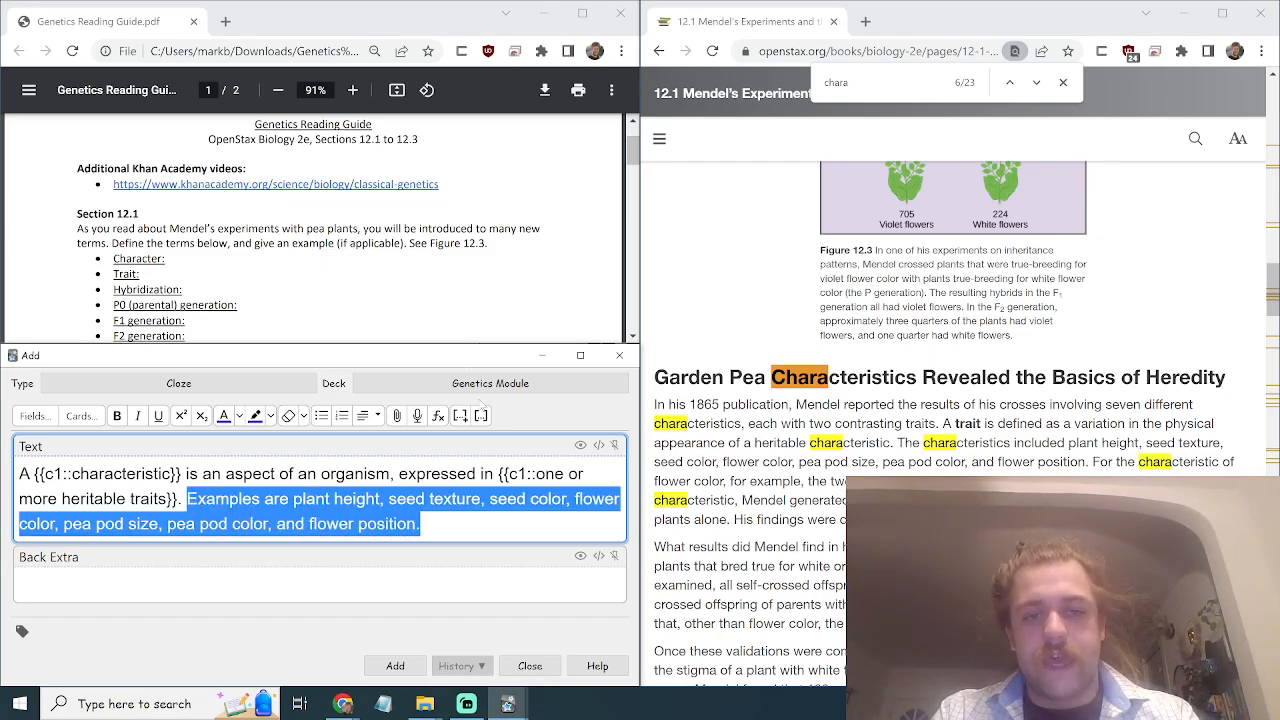
pyautogui.click(461, 418)
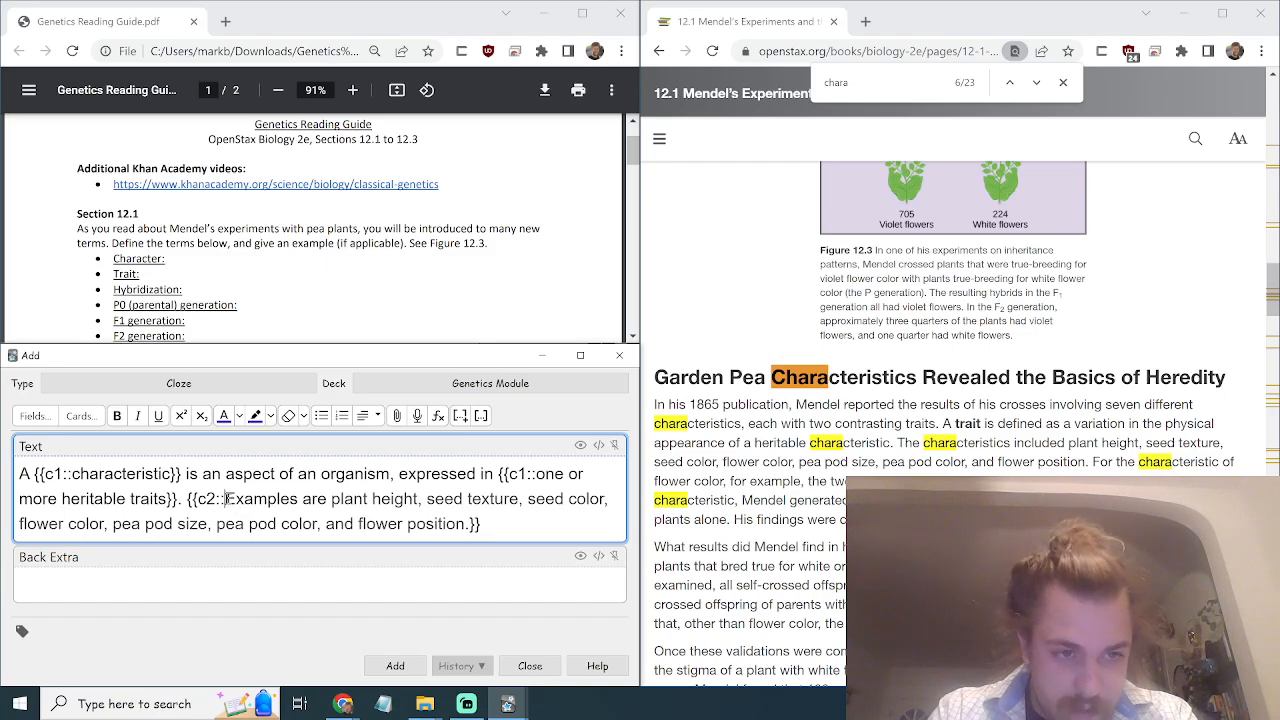
pyautogui.moveTo(227, 500); pyautogui.dragTo(188, 502)
pyautogui.hotkey('ctrl', 'c')
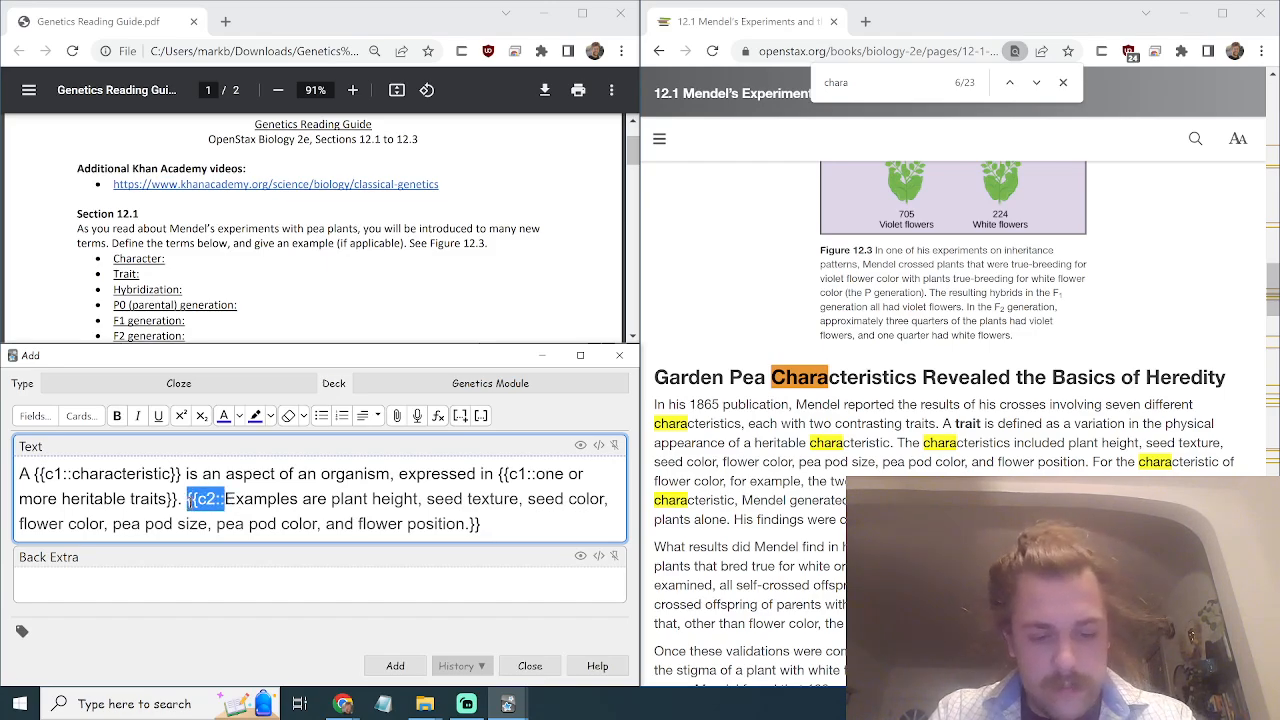
pyautogui.press('BackSpace')
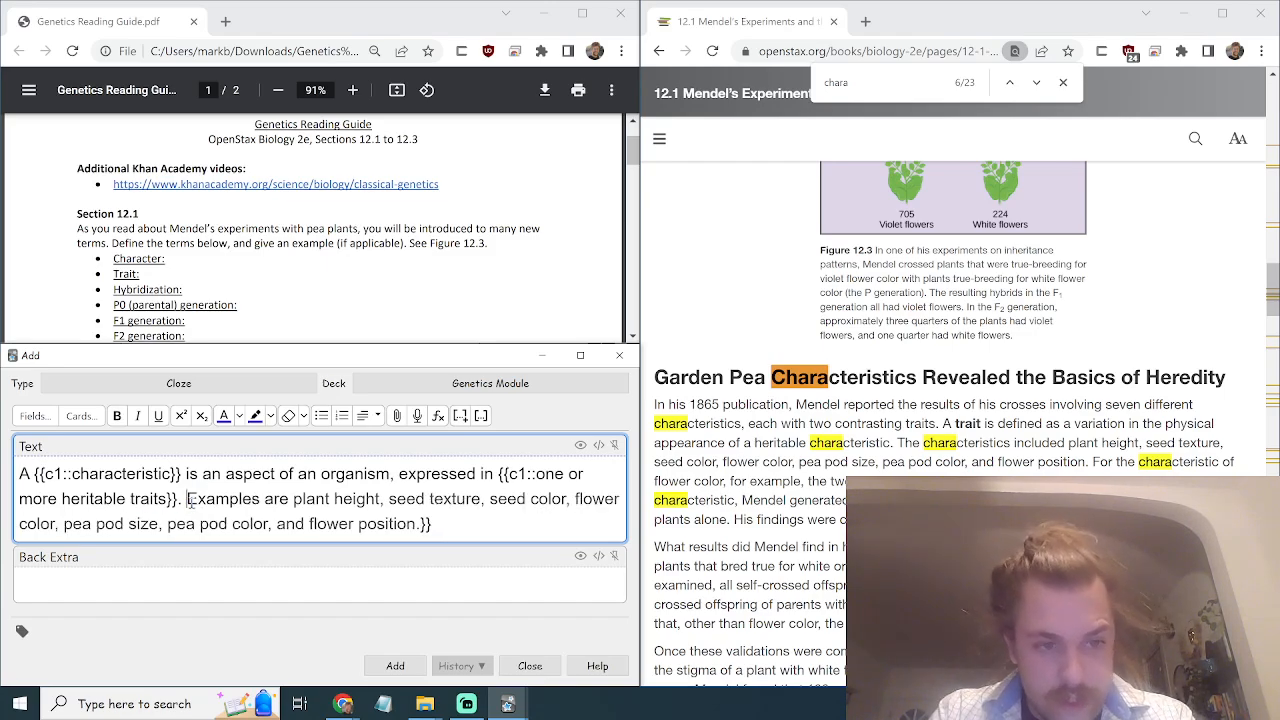
pyautogui.click(291, 497)
pyautogui.hotkey('ctrl', 'v')
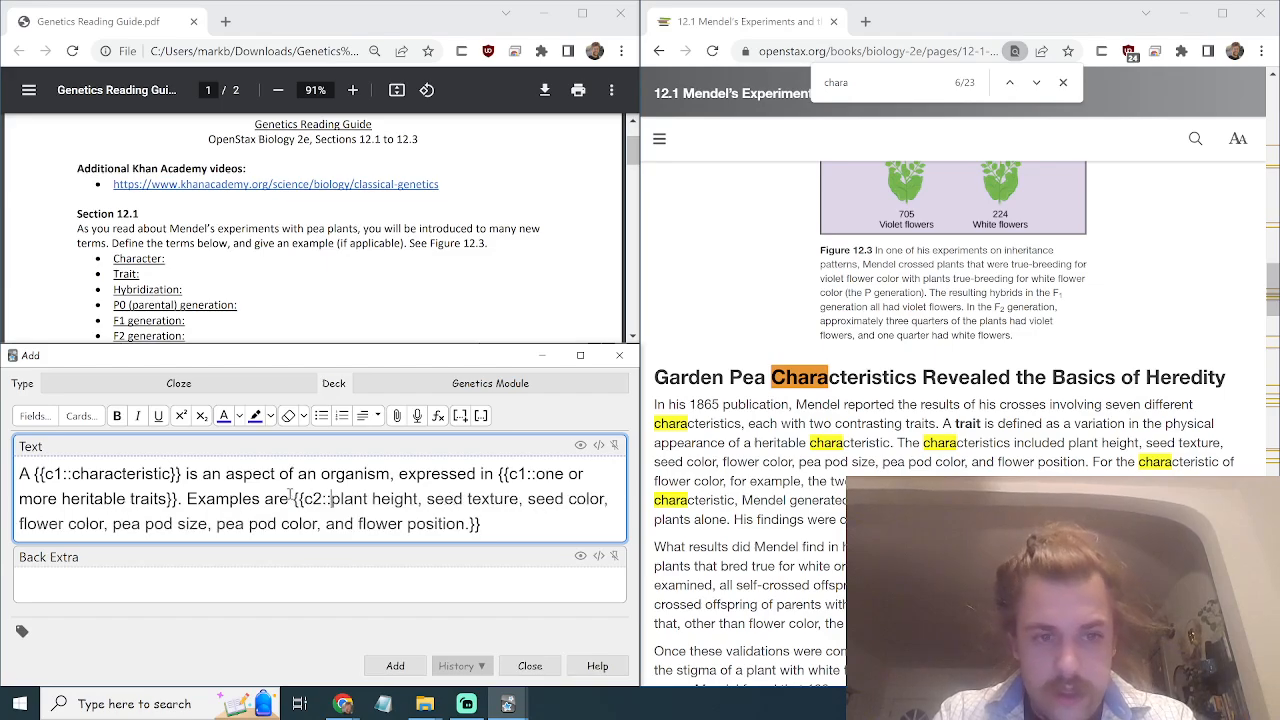
pyautogui.click(395, 666)
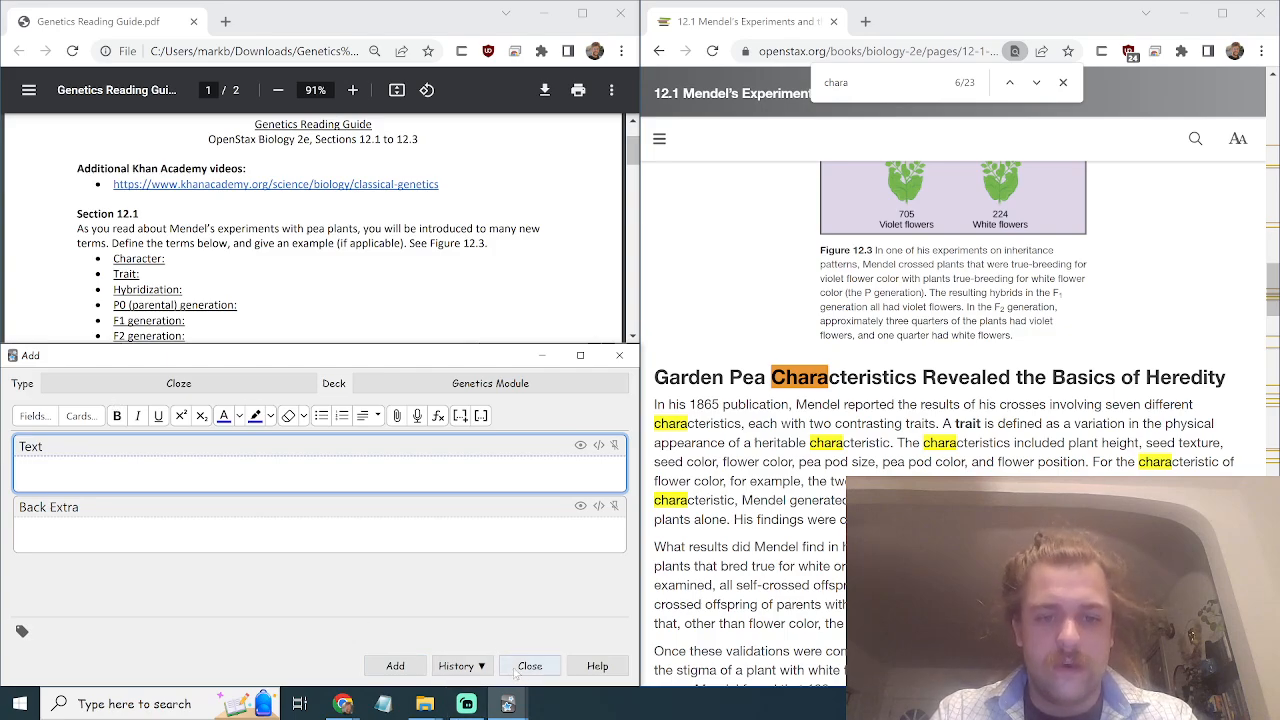
# Study the Genetics Module deck, reveal the characteristic card's answer and rate it Hard.
pyautogui.click(507, 704)
pyautogui.click(500, 704)
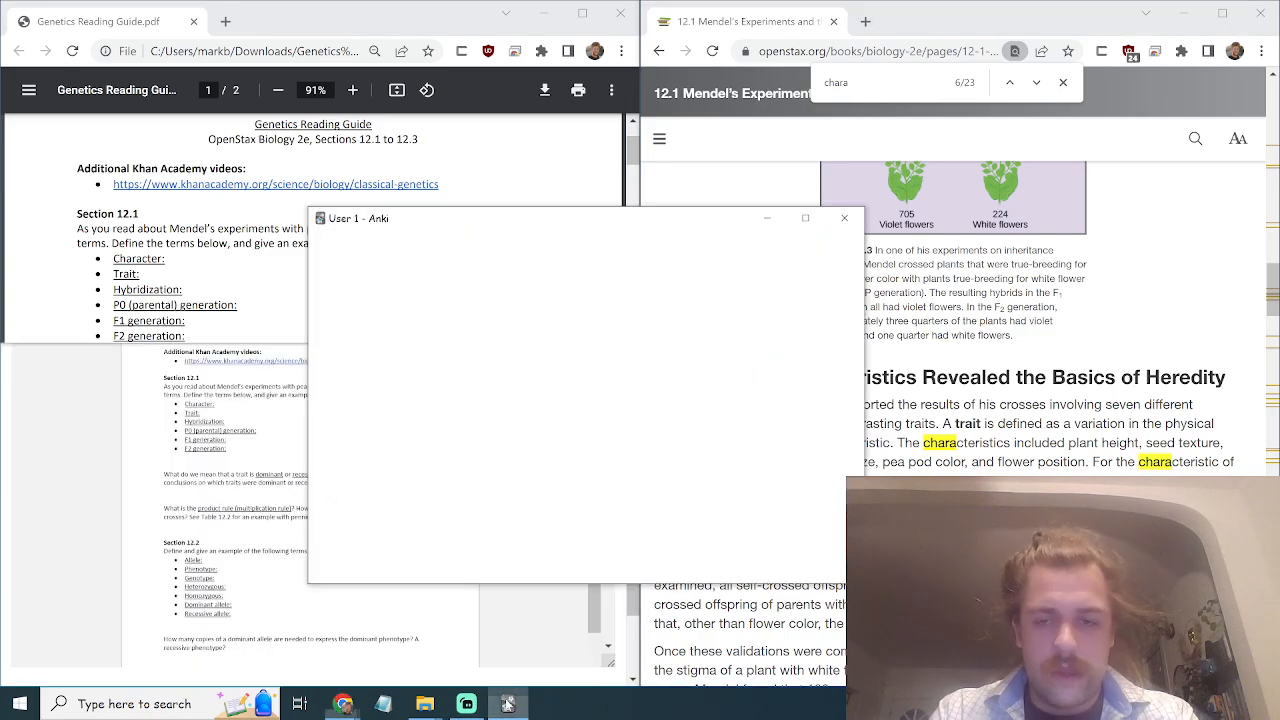
pyautogui.click(672, 358)
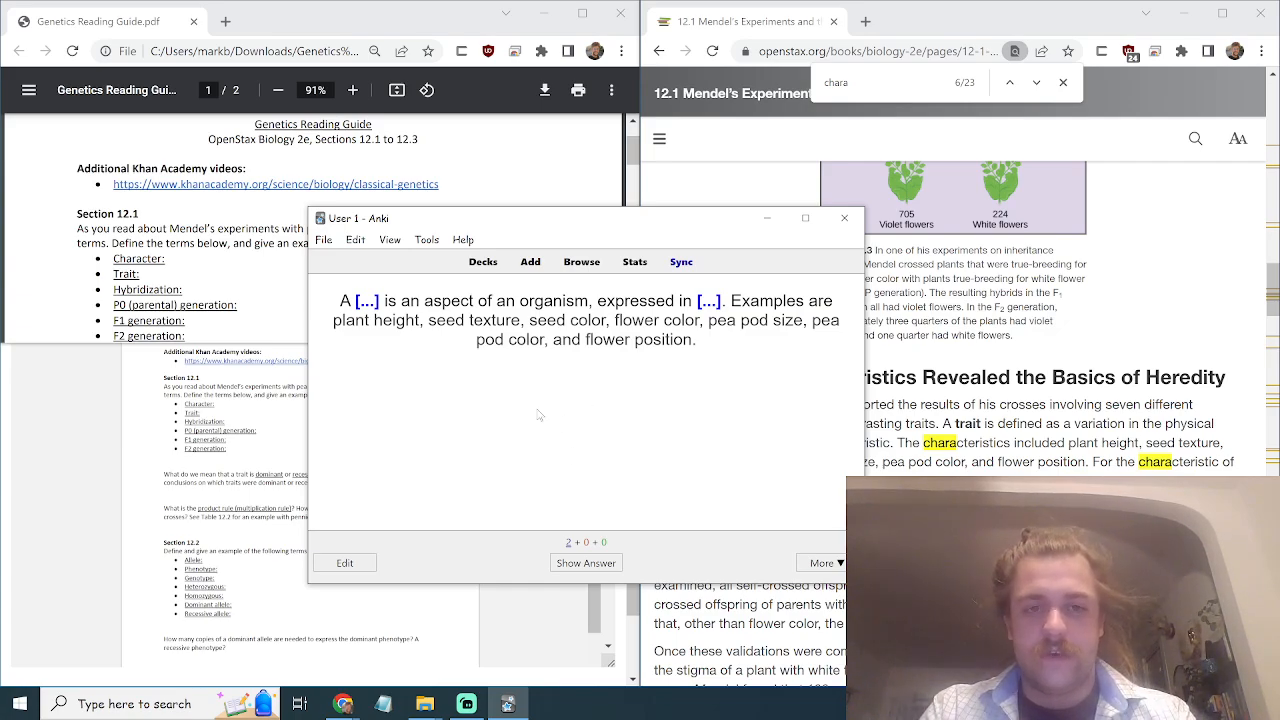
pyautogui.press('space')
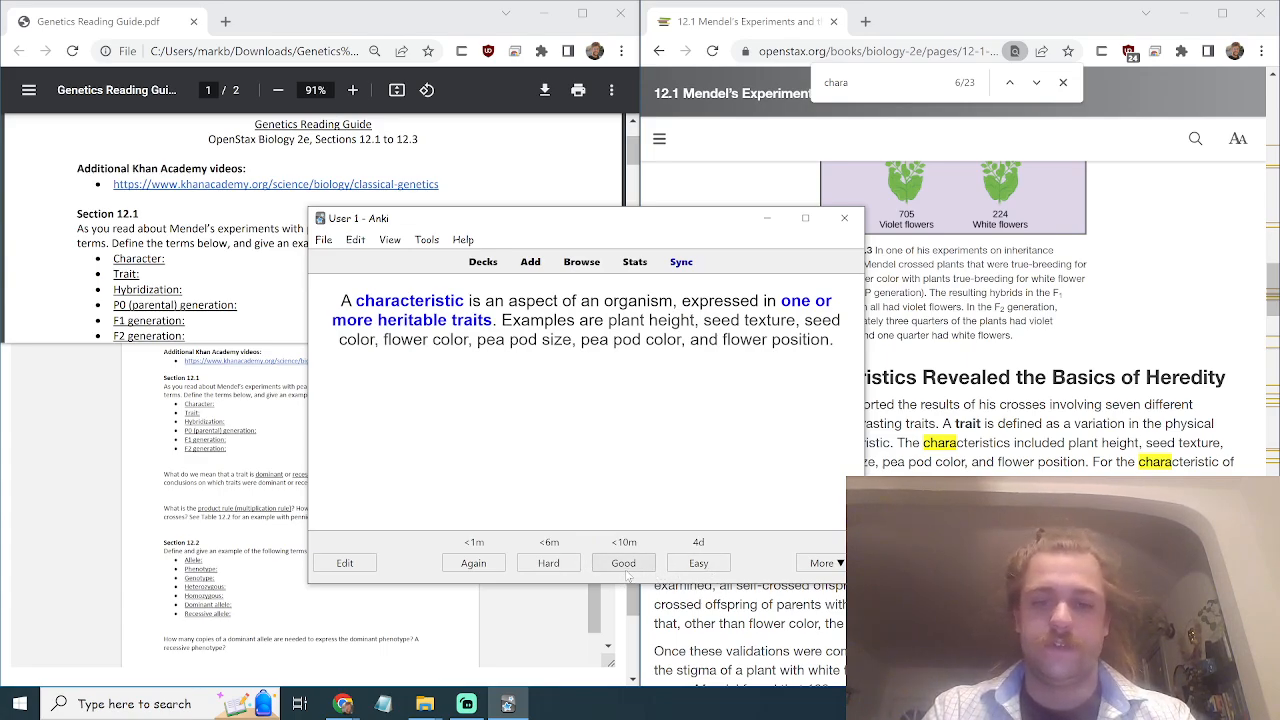
pyautogui.click(551, 572)
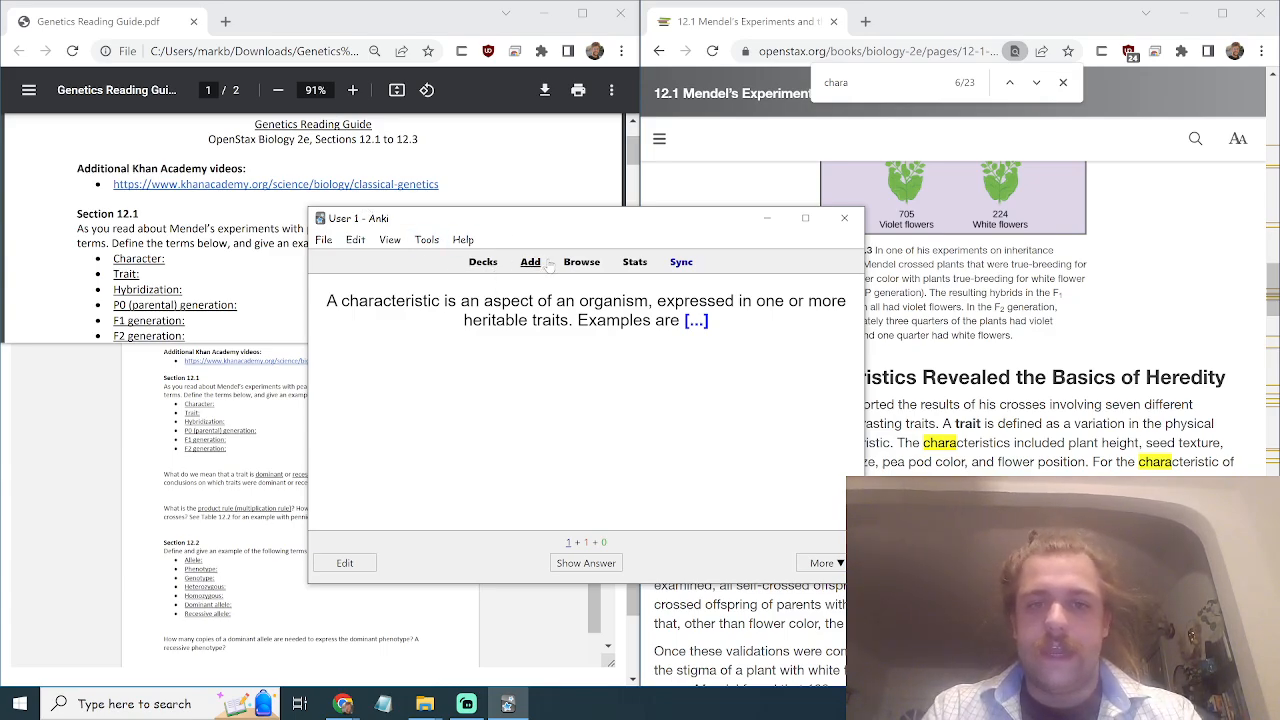
# Go back to the Genetics Module deck overview, opening and closing the Add window.
pyautogui.click(484, 265)
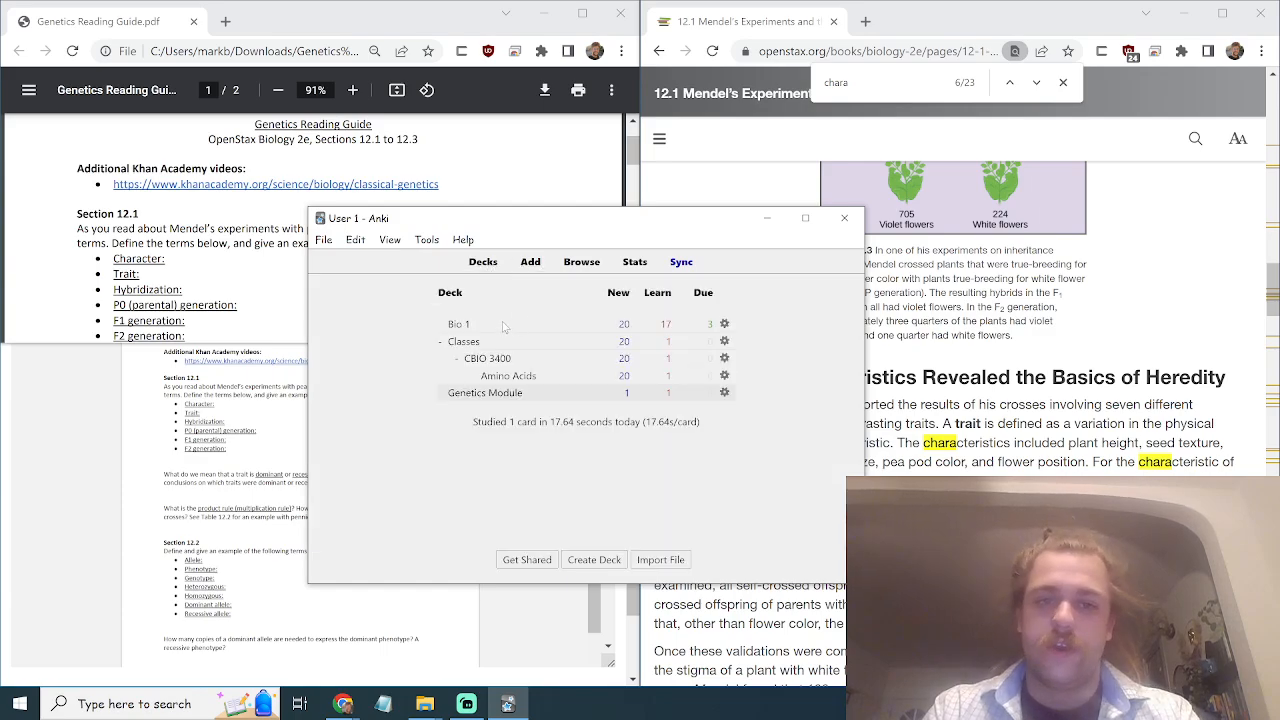
pyautogui.click(474, 394)
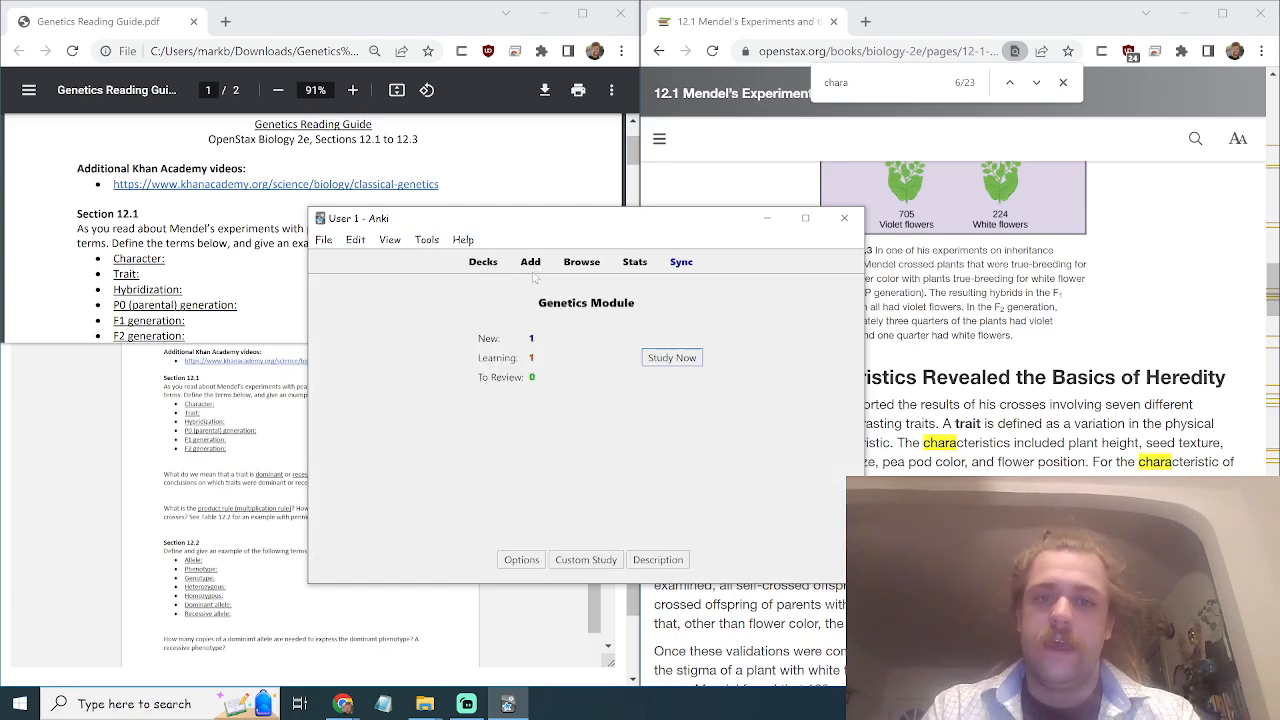
pyautogui.click(531, 265)
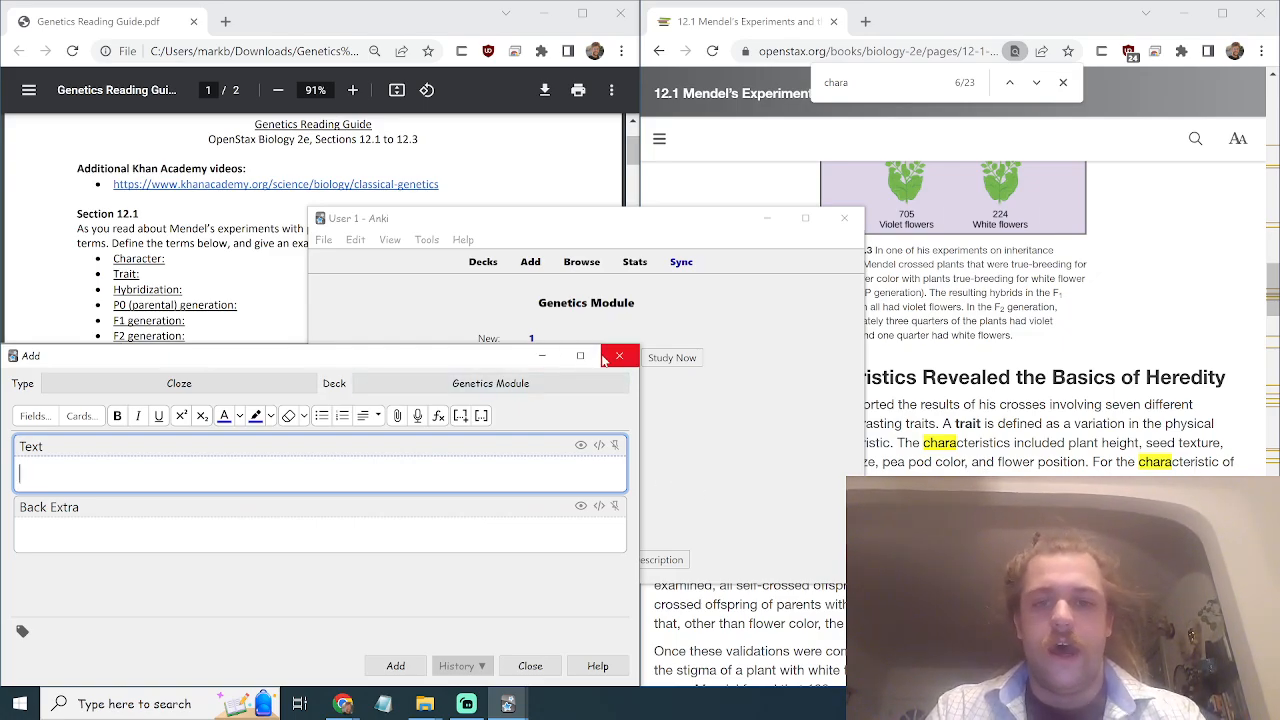
pyautogui.click(530, 666)
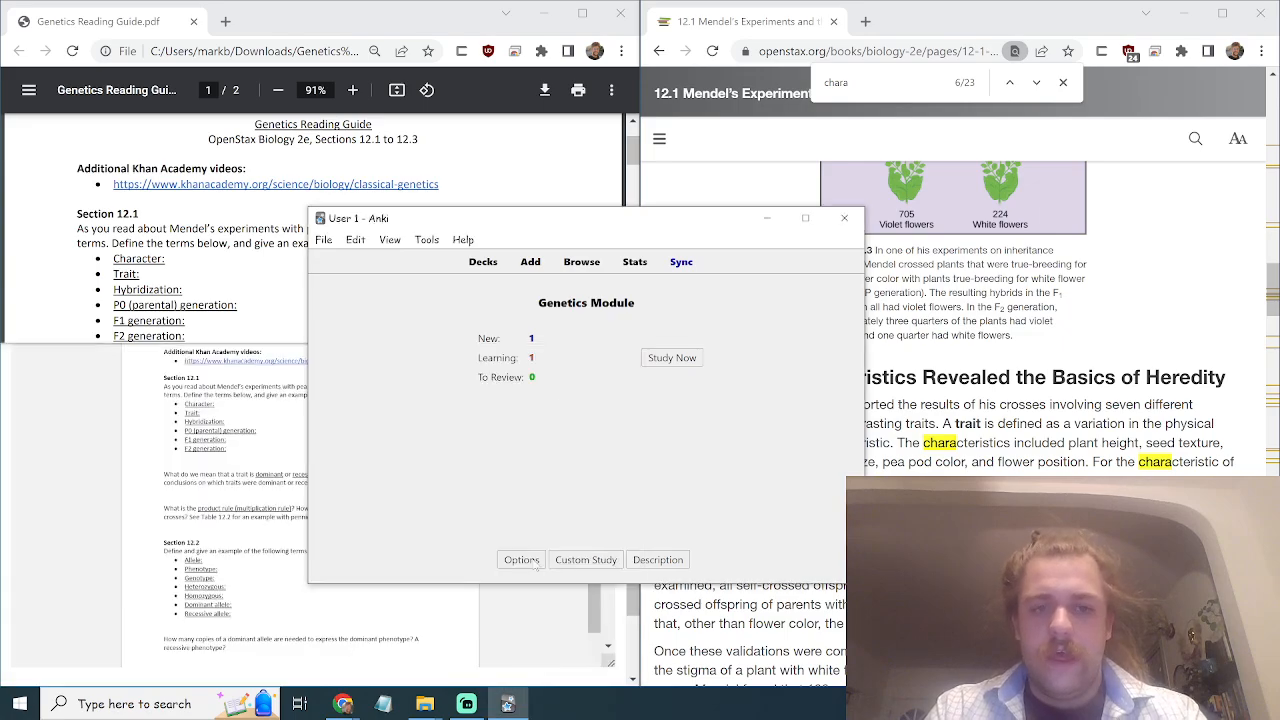
# Resume studying, reveal the examples card's answer and rate it Good.
pyautogui.click(670, 358)
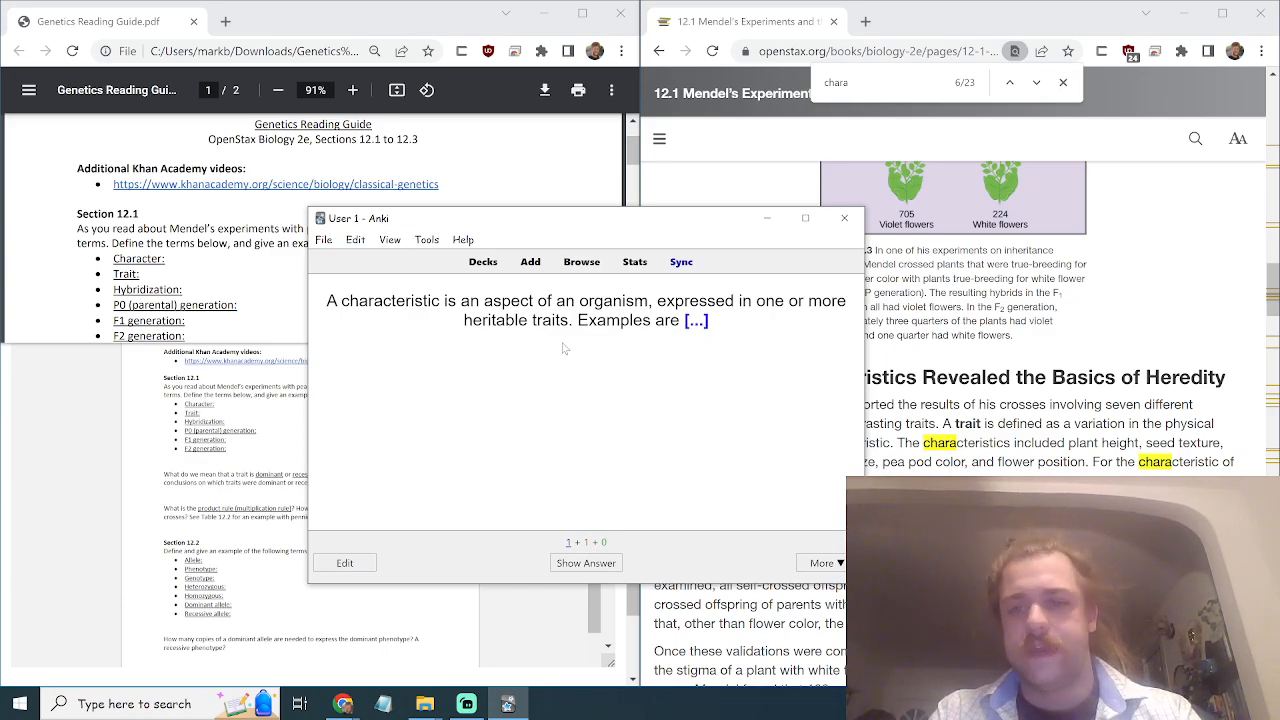
pyautogui.press('space')
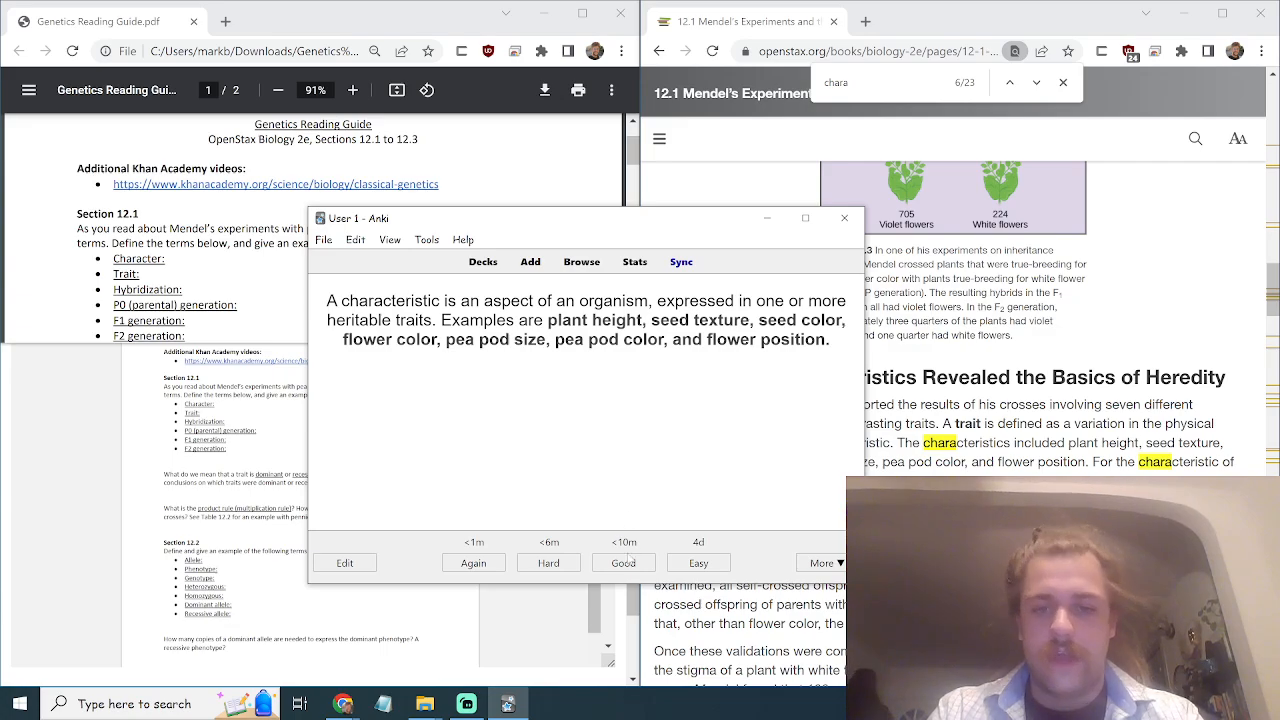
pyautogui.click(626, 566)
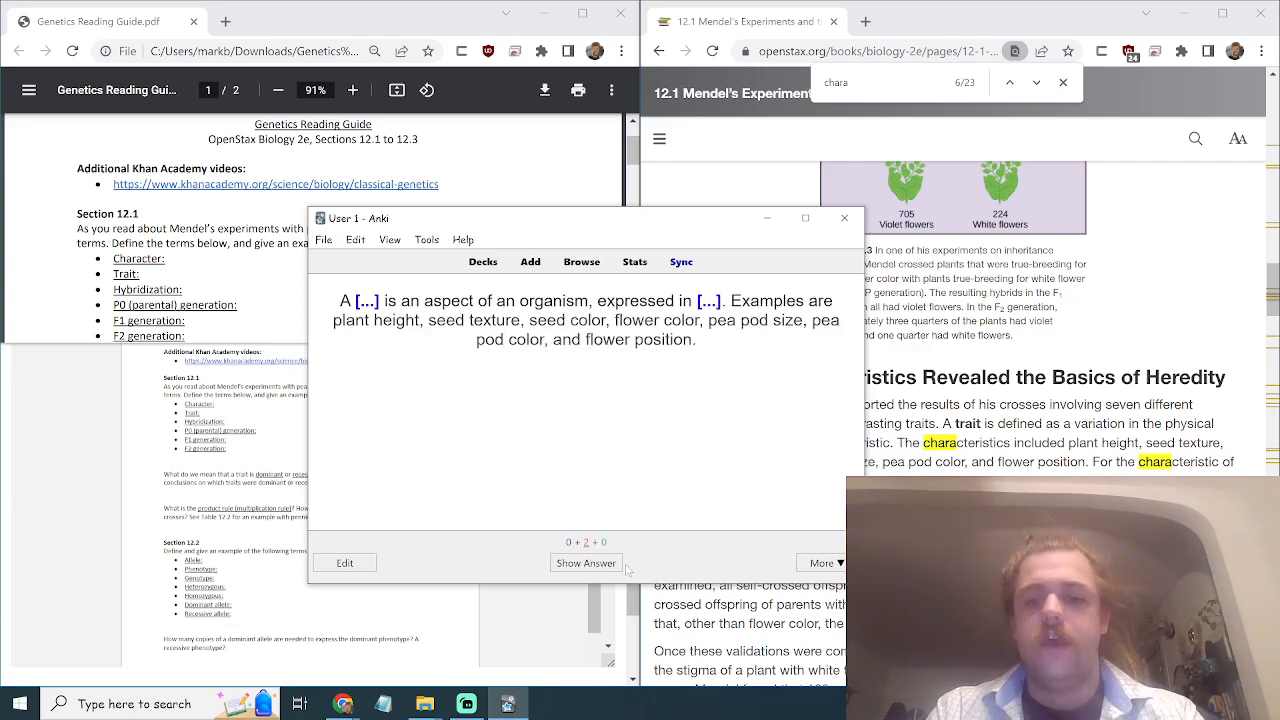
# Browse the deck stats (Today, Calendar, Reviews, Card Counts), close them, and bring Streamlabs forward.
pyautogui.click(637, 262)
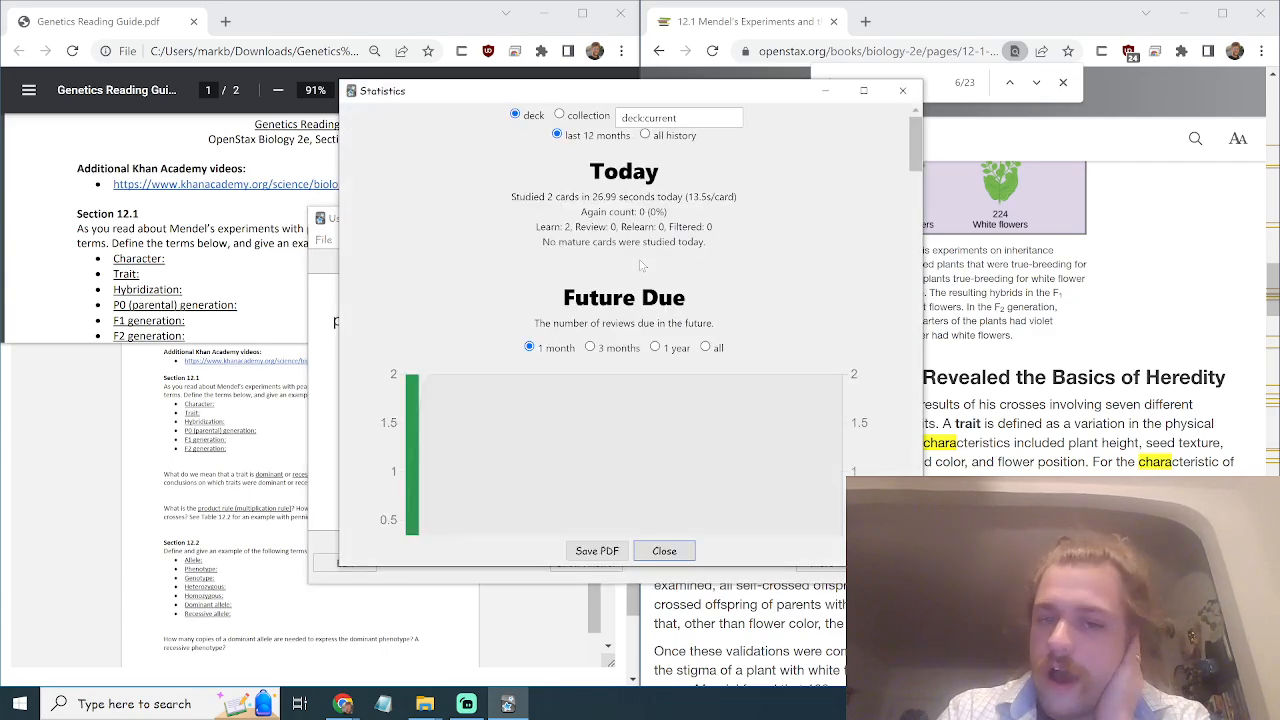
pyautogui.scroll(-5, 642, 265)
pyautogui.scroll(-8, 642, 265)
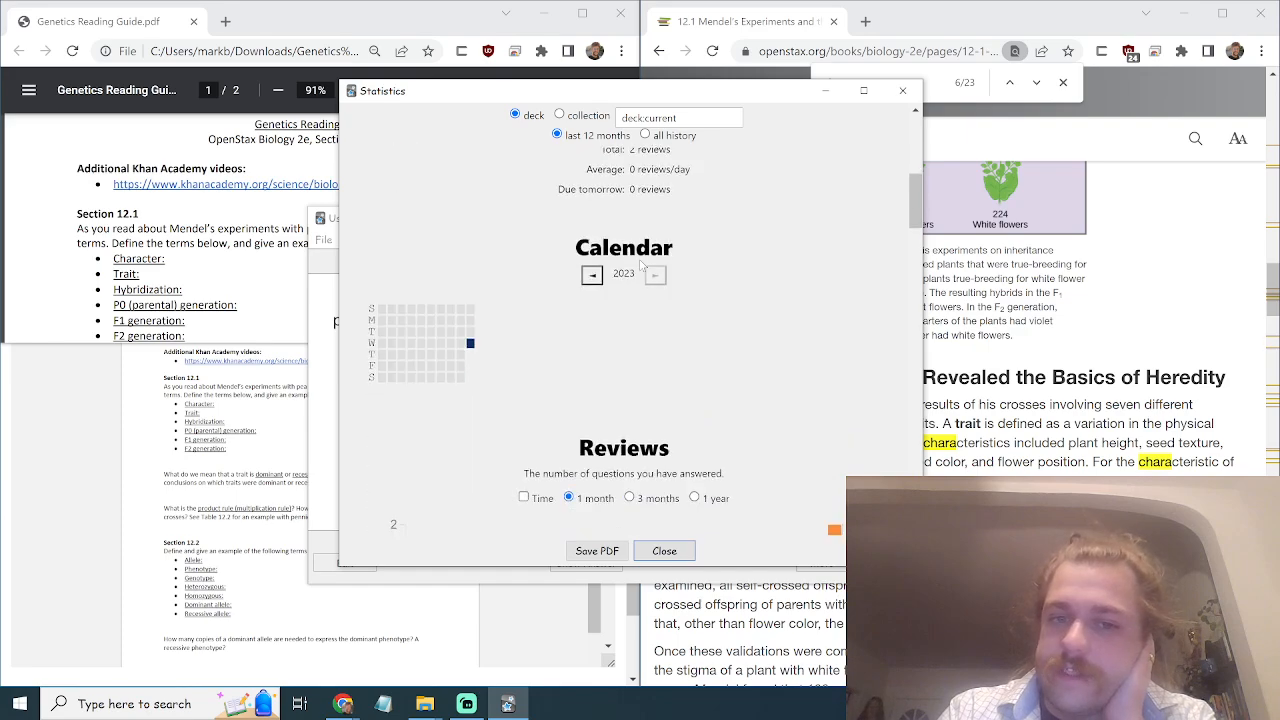
pyautogui.scroll(-6, 642, 265)
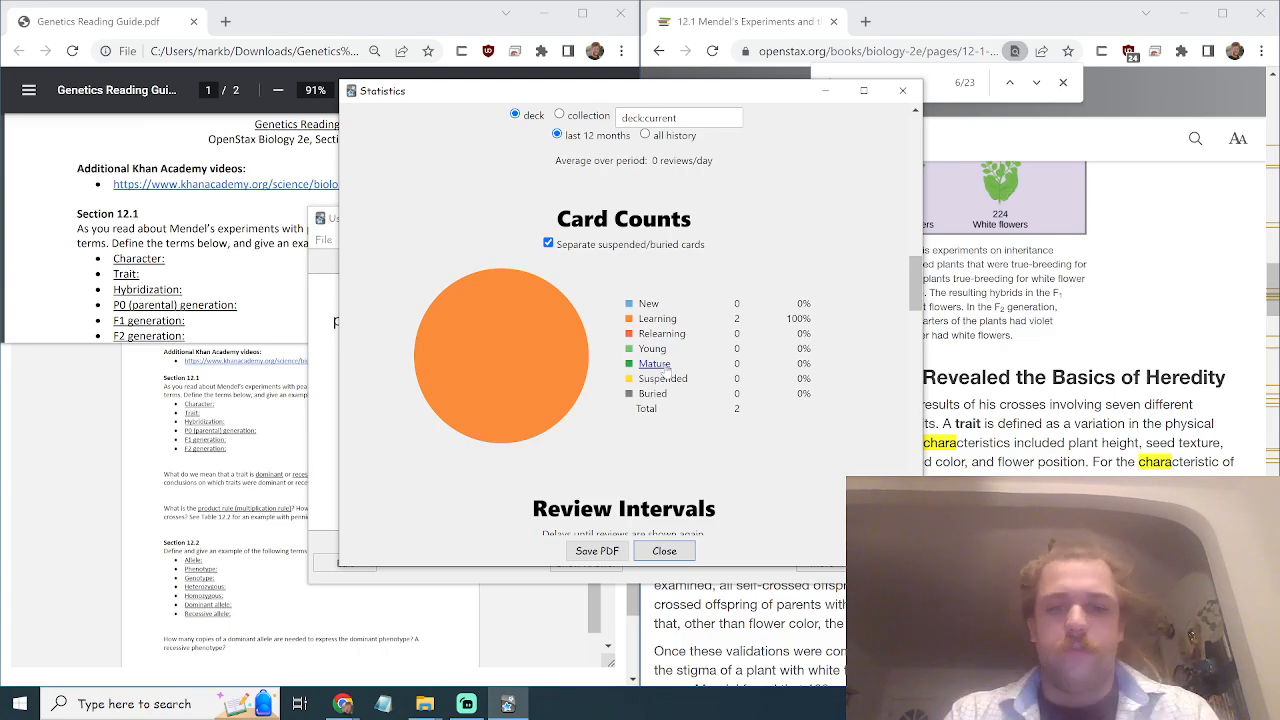
pyautogui.scroll(-2, 616, 378)
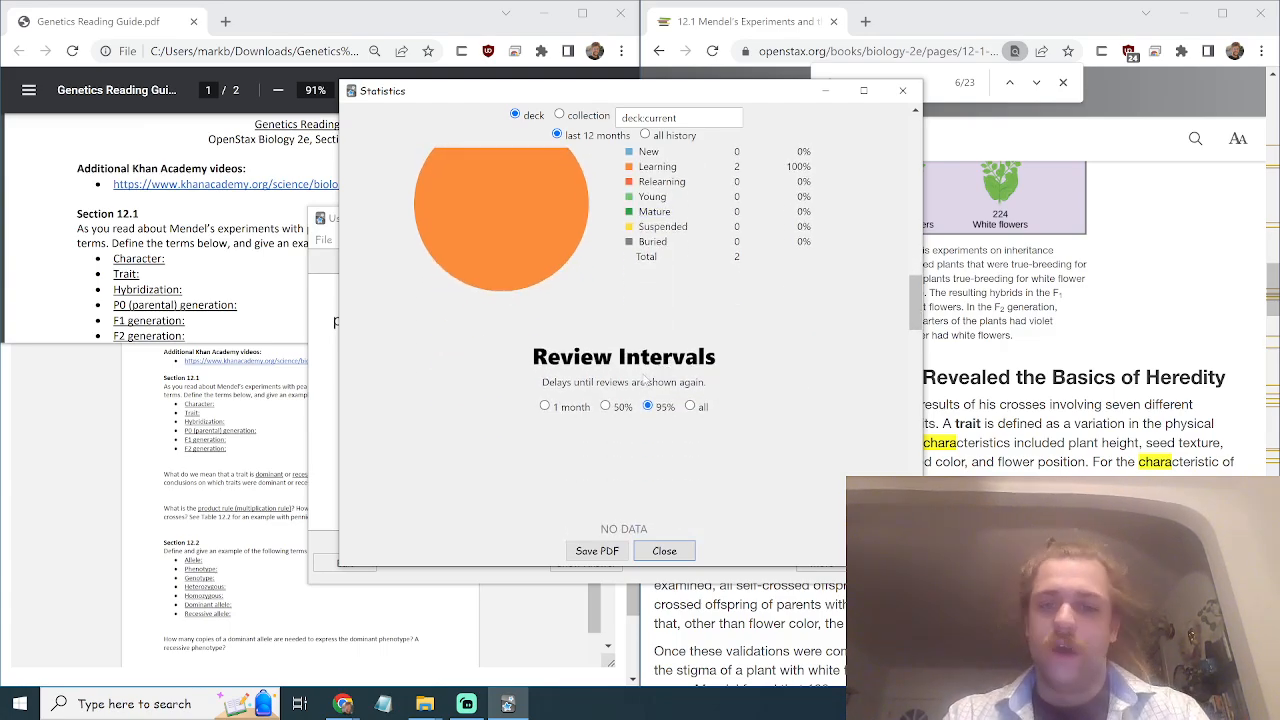
pyautogui.click(661, 550)
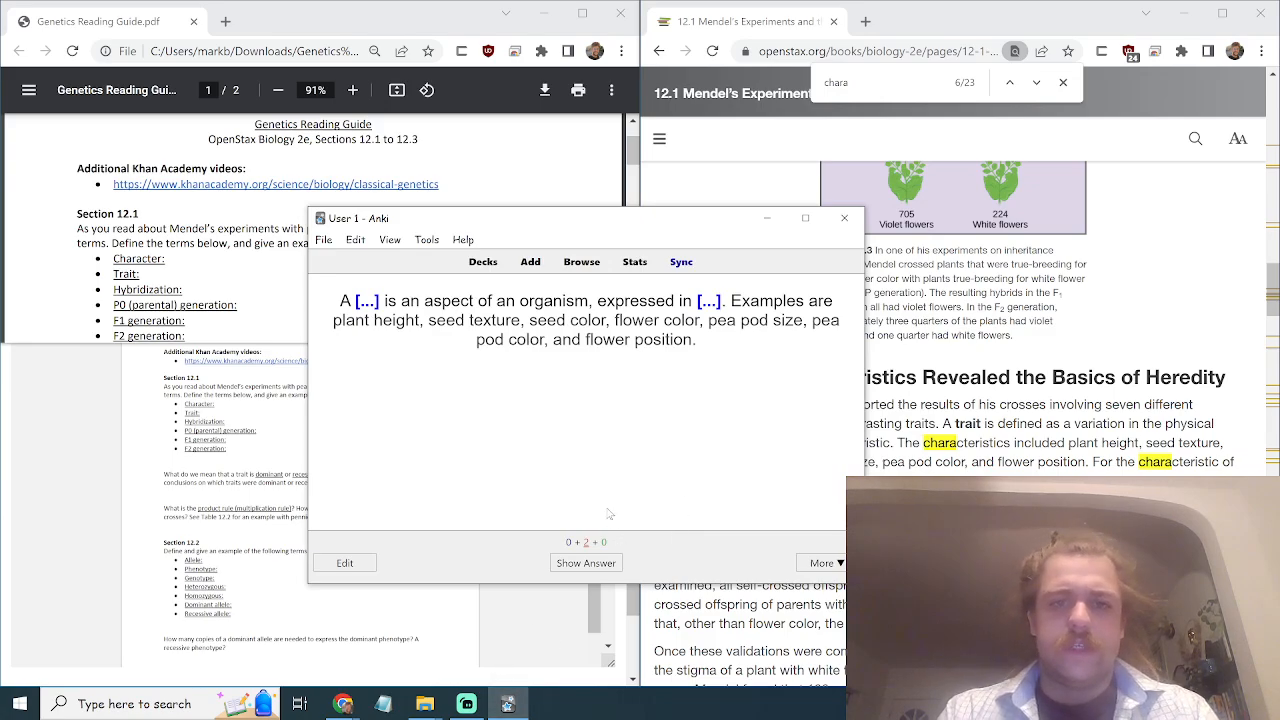
pyautogui.click(467, 705)
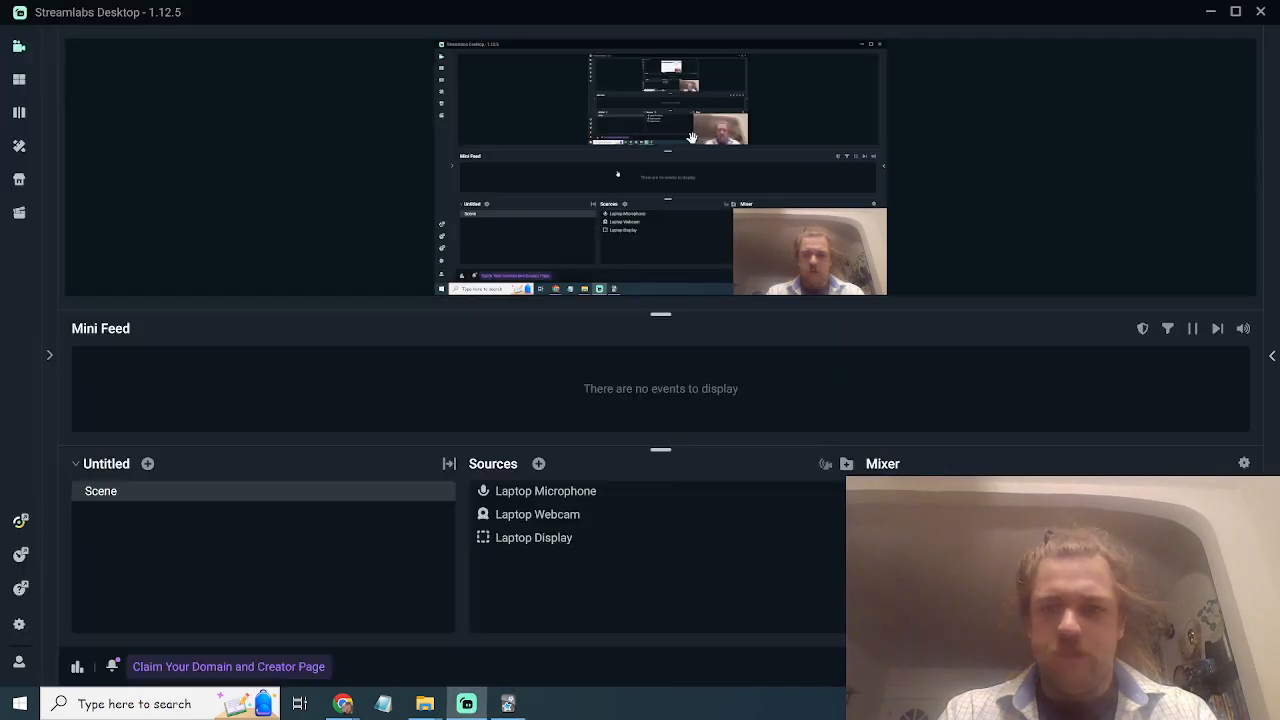